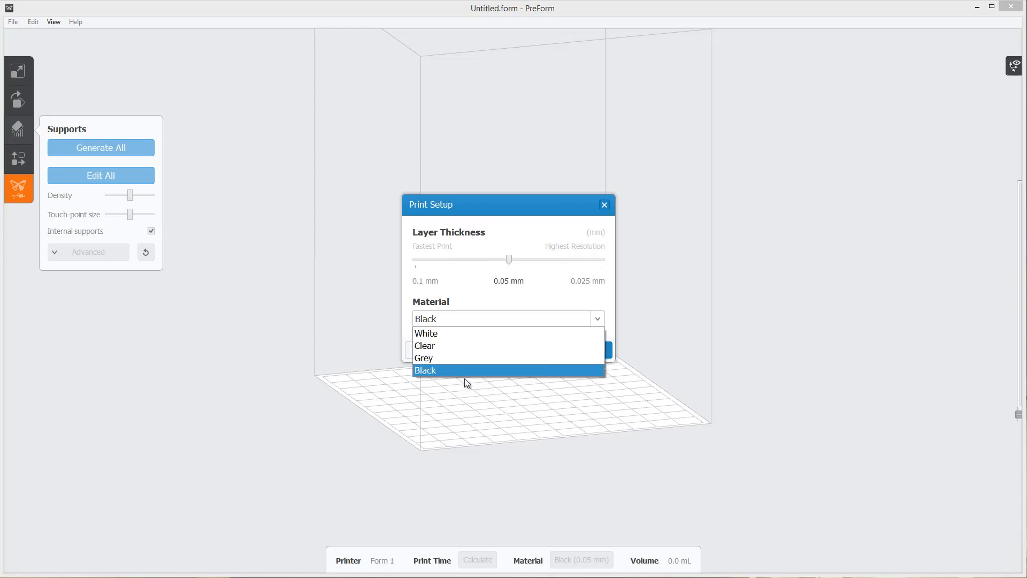
# Set the print material to Black and the layer thickness to 0.05 mm in the print setup
pyautogui.click(437, 371)
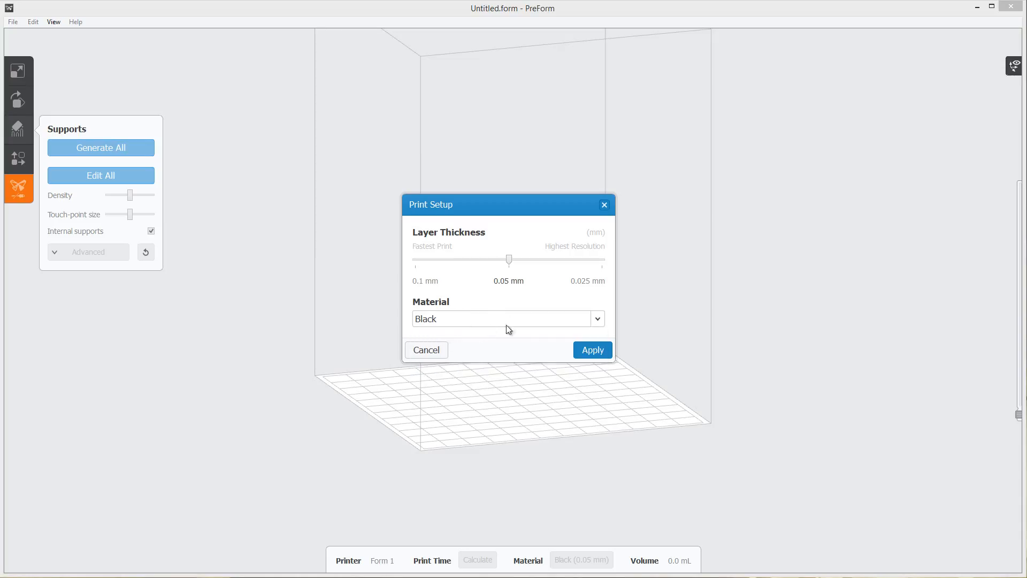
pyautogui.click(504, 320)
pyautogui.click(509, 309)
pyautogui.moveTo(555, 257); pyautogui.dragTo(490, 233)
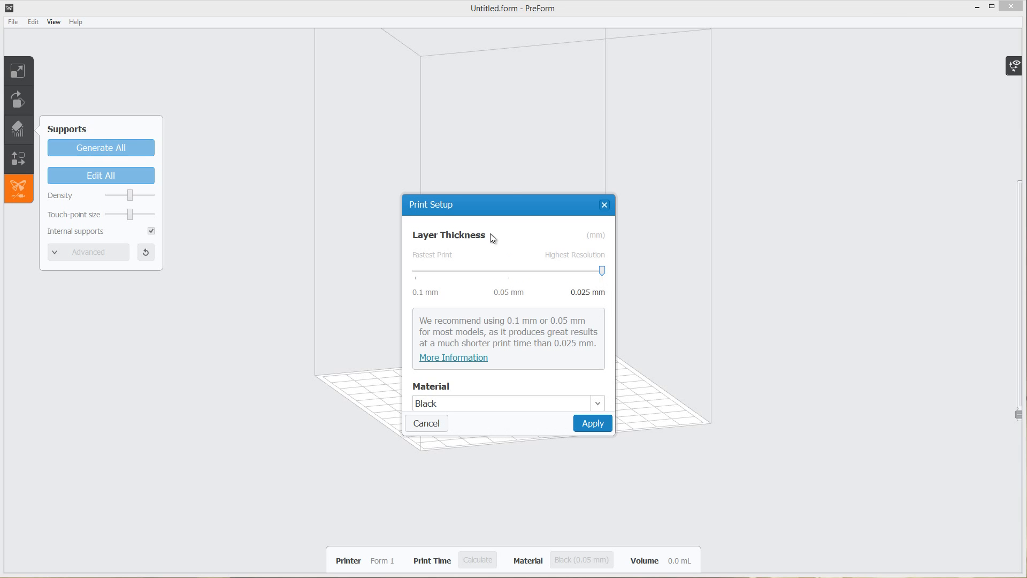
pyautogui.moveTo(599, 276); pyautogui.dragTo(529, 278)
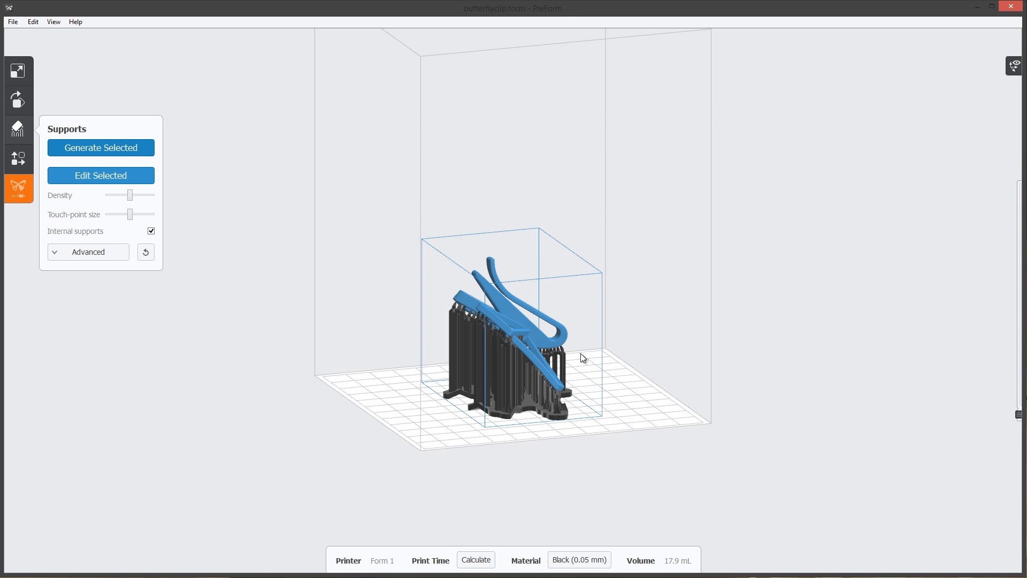
# Deselect the butterfly clip and examine the model and its supports from several sides
pyautogui.moveTo(580, 353); pyautogui.dragTo(610, 271, button='right')
pyautogui.click(647, 242)
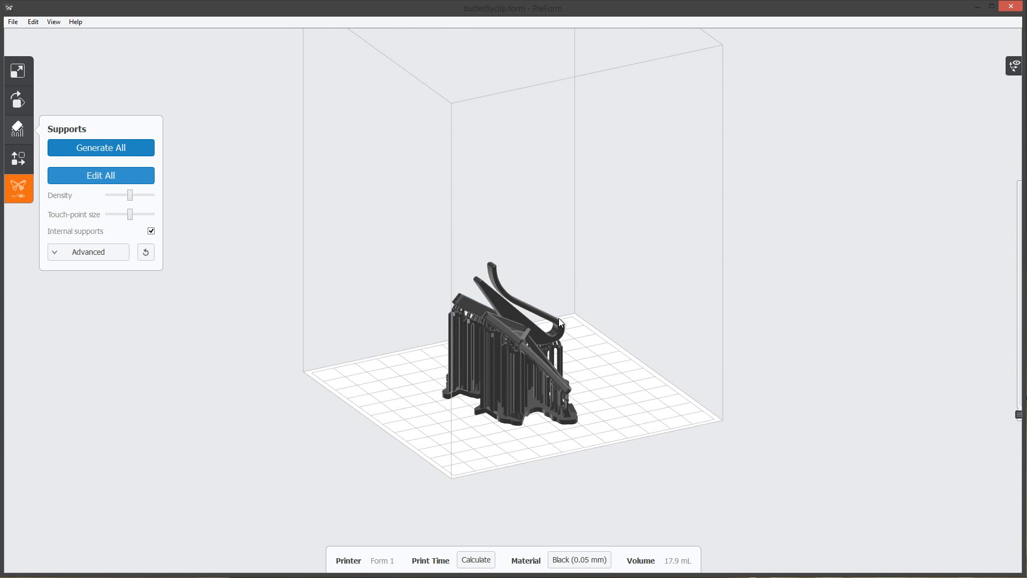
pyautogui.moveTo(559, 318); pyautogui.dragTo(383, 306, button='right')
pyautogui.moveTo(550, 294); pyautogui.dragTo(495, 406, button='right')
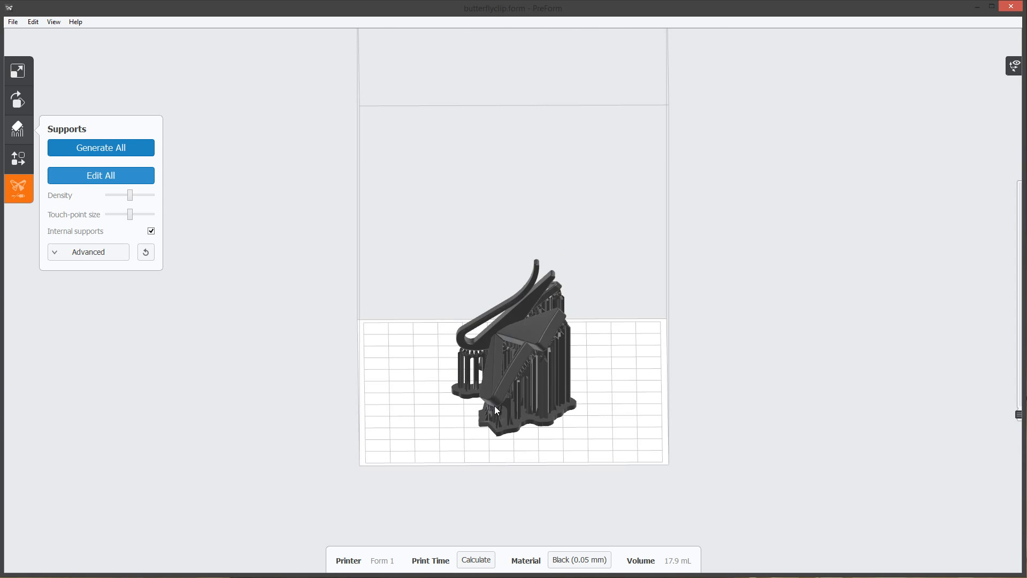
pyautogui.moveTo(431, 321); pyautogui.dragTo(533, 397, button='right')
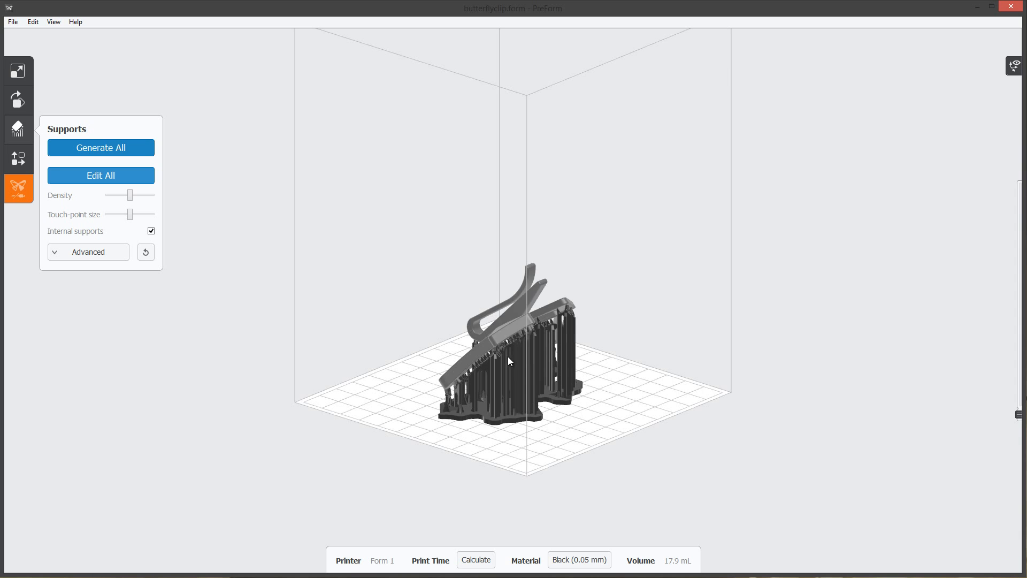
pyautogui.moveTo(543, 323); pyautogui.dragTo(455, 224, button='right')
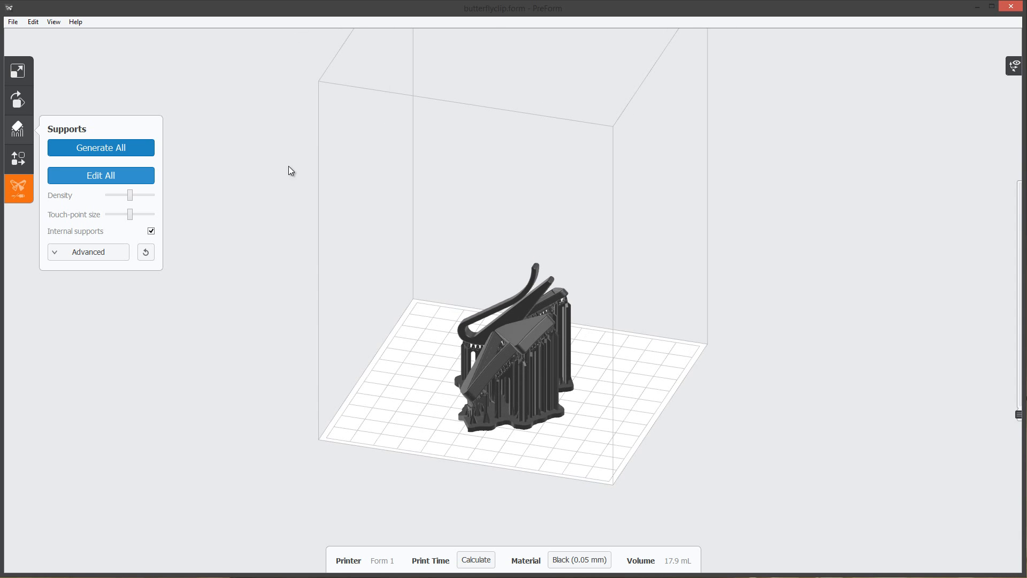
# Look through the size, orientation and layout settings
pyautogui.click(16, 75)
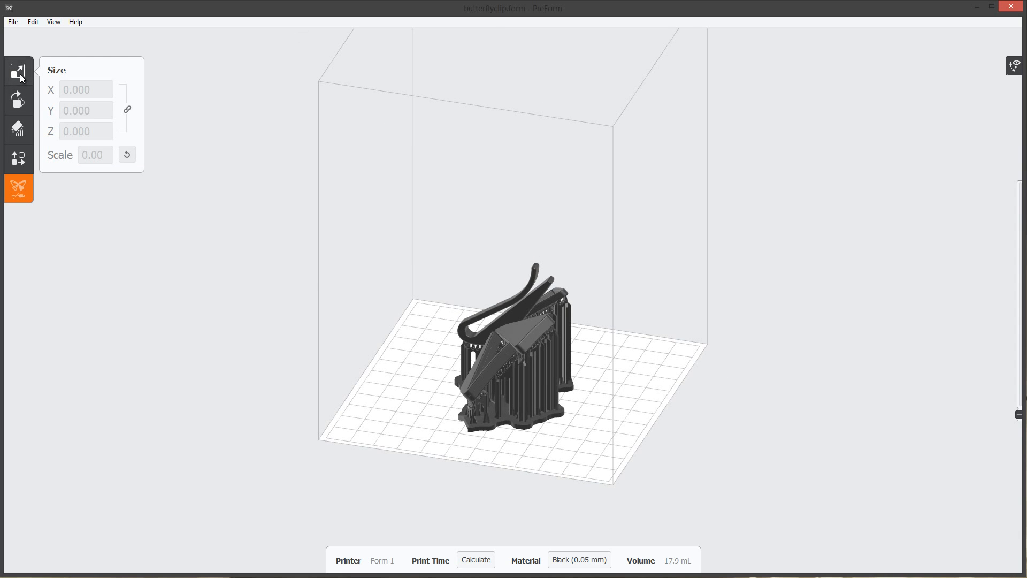
pyautogui.click(18, 100)
pyautogui.click(20, 162)
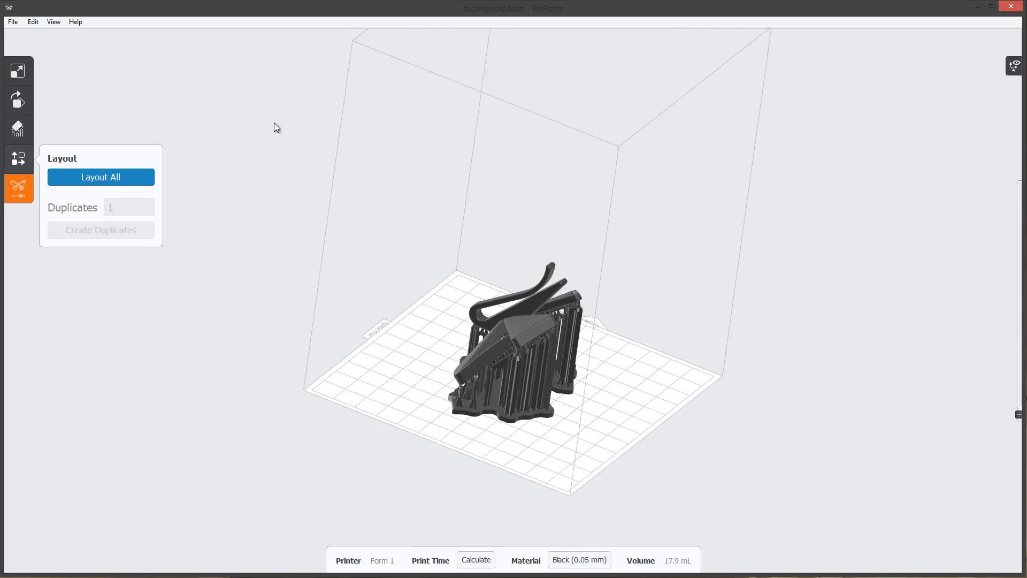
# Examine the butterfly clip's supports up close from several angles with the support settings open
pyautogui.moveTo(498, 236); pyautogui.dragTo(471, 258, button='right')
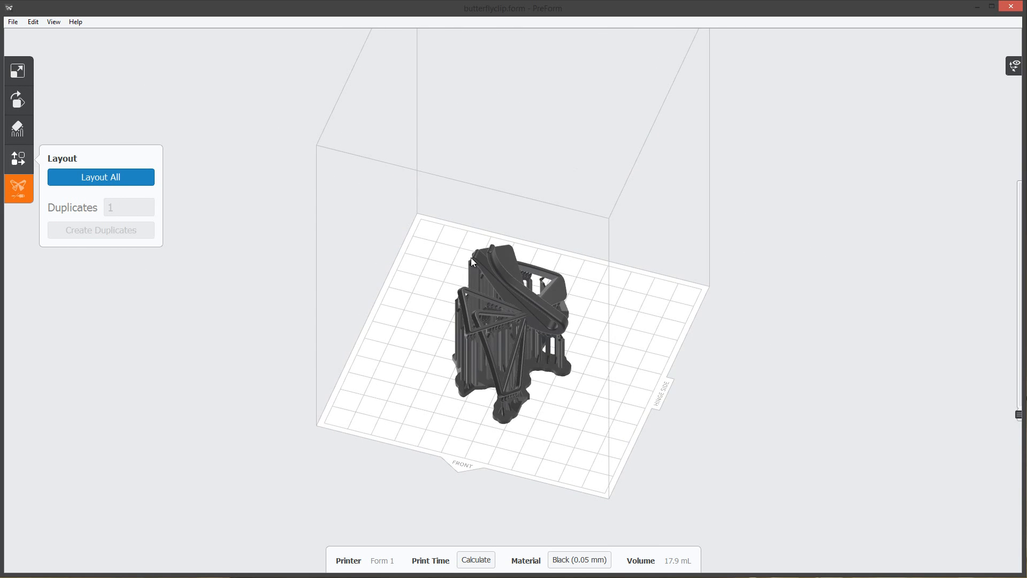
pyautogui.scroll(5, 472, 279)
pyautogui.moveTo(489, 279); pyautogui.dragTo(471, 228, button='middle')
pyautogui.moveTo(355, 296); pyautogui.dragTo(518, 243, button='right')
pyautogui.click(18, 129)
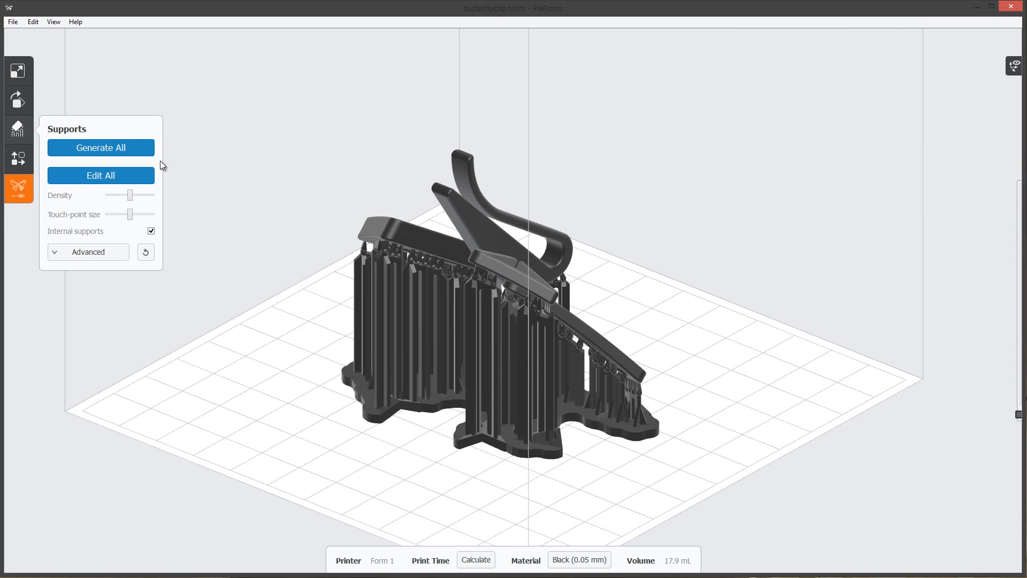
pyautogui.moveTo(327, 262); pyautogui.dragTo(415, 302, button='right')
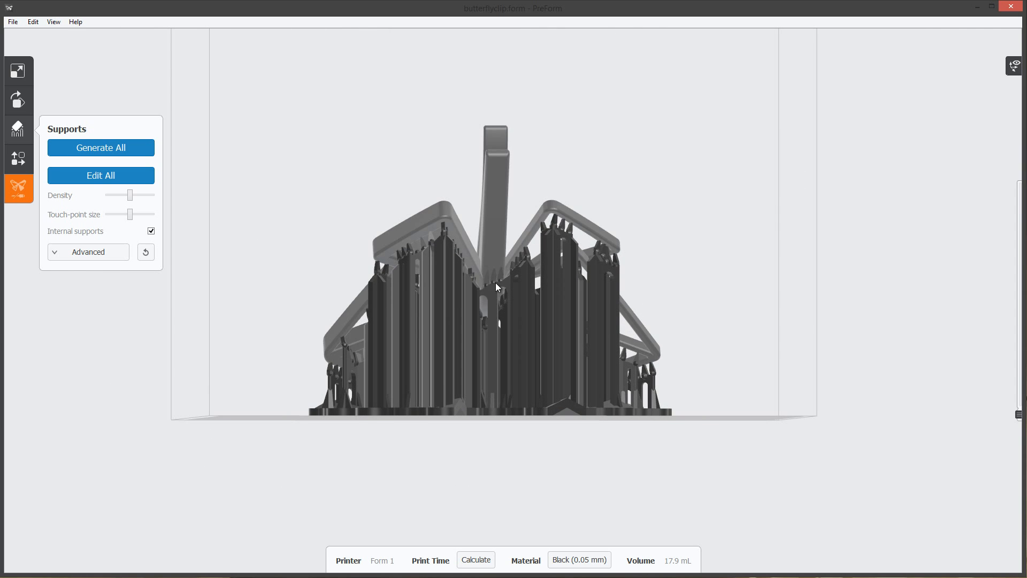
pyautogui.moveTo(498, 287); pyautogui.dragTo(244, 212, button='right')
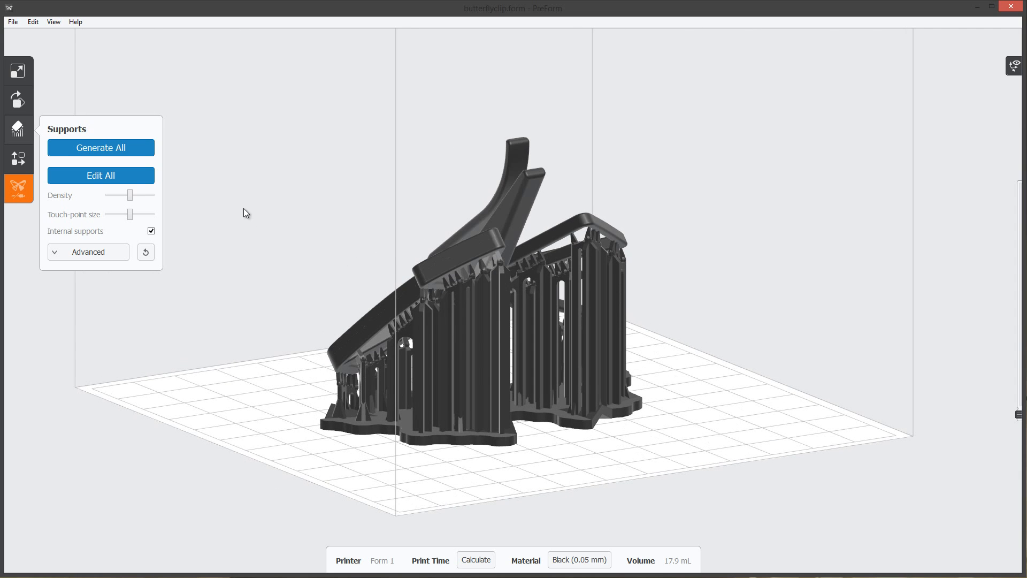
# Start editing all supports and remove individual supports beneath the outer corner of the lower open-frame wing
pyautogui.click(94, 175)
pyautogui.moveTo(351, 237); pyautogui.dragTo(164, 207, button='right')
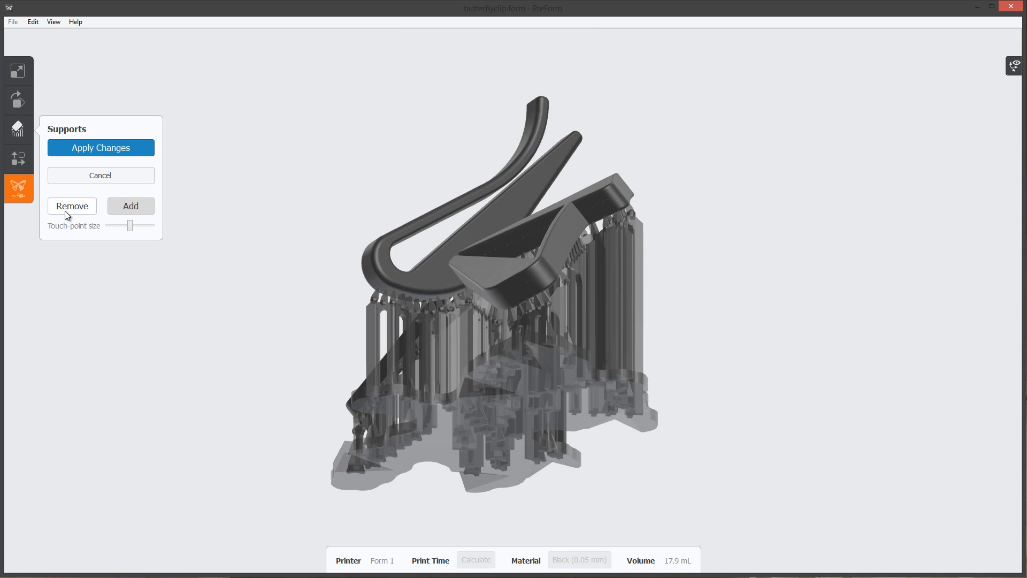
pyautogui.moveTo(478, 221); pyautogui.dragTo(71, 224, button='right')
pyautogui.moveTo(397, 207); pyautogui.dragTo(332, 211, button='right')
pyautogui.scroll(3, 385, 206)
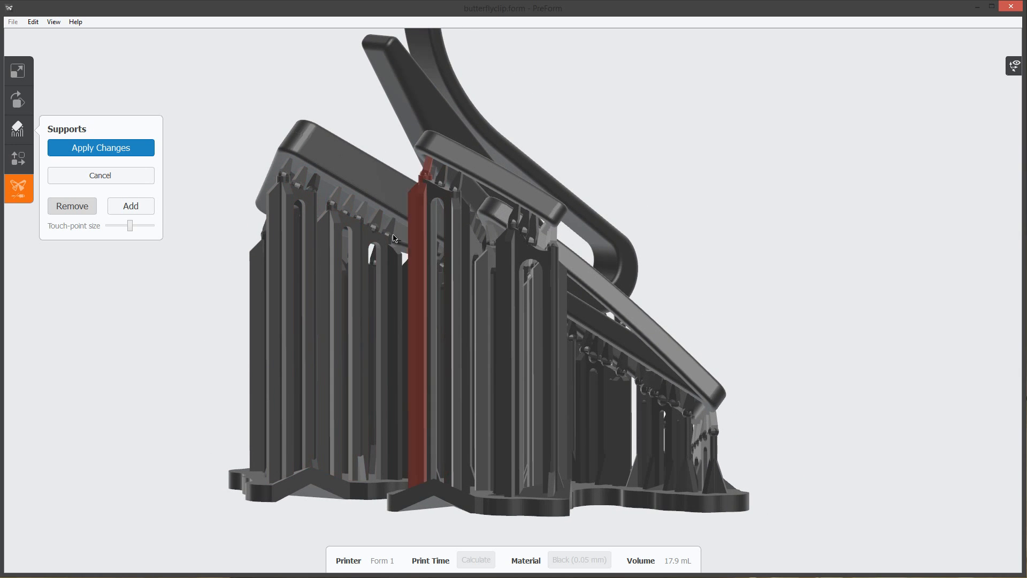
pyautogui.moveTo(394, 238); pyautogui.dragTo(300, 243, button='right')
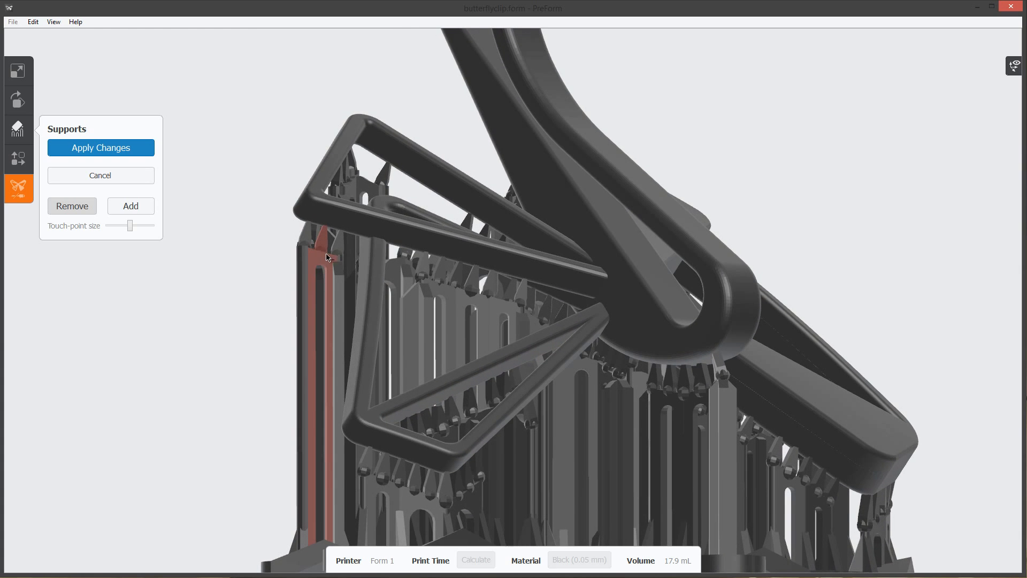
pyautogui.moveTo(461, 284); pyautogui.dragTo(389, 274, button='right')
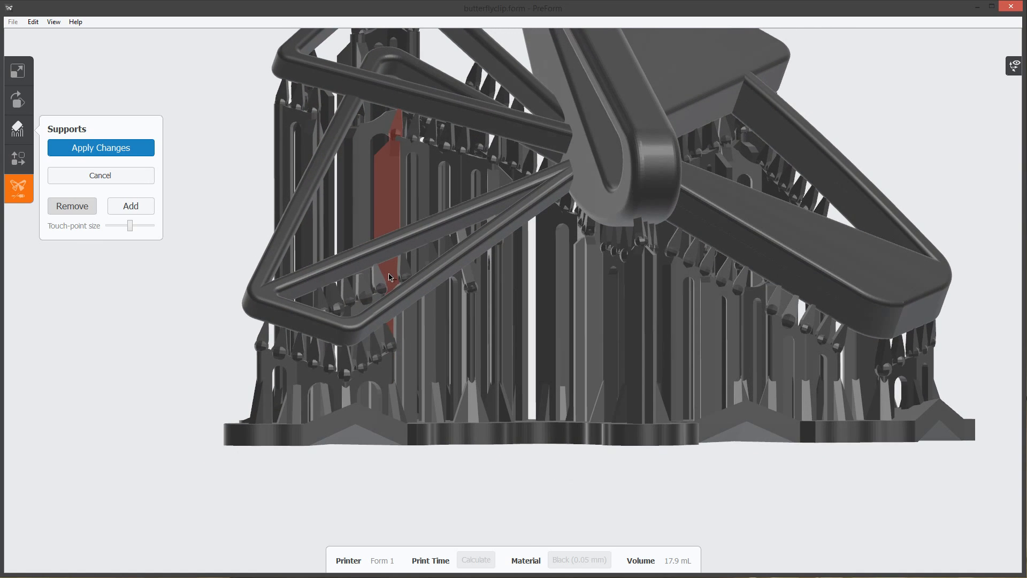
pyautogui.click(362, 360)
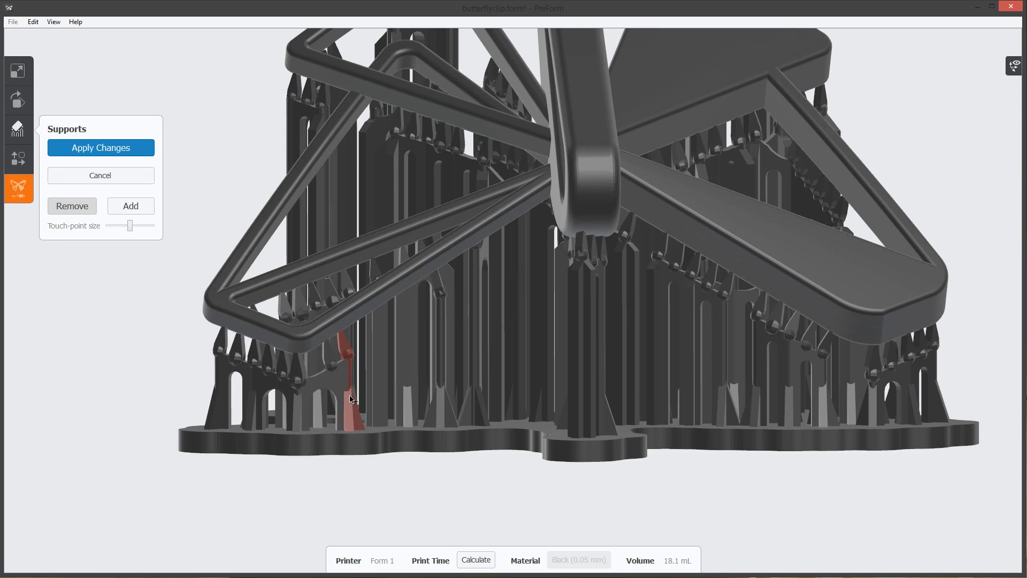
pyautogui.click(268, 362)
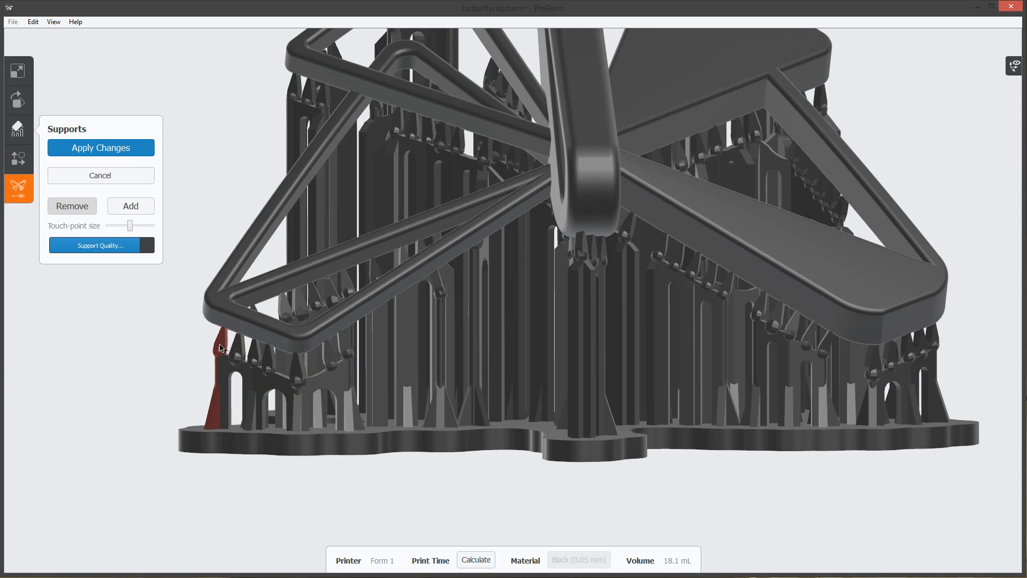
# Switch from removing to adding supports and add supports beneath the lower solid wing and the clip's rounded bend
pyautogui.moveTo(224, 346); pyautogui.dragTo(326, 360, button='right')
pyautogui.moveTo(559, 316); pyautogui.dragTo(436, 292, button='right')
pyautogui.moveTo(324, 316); pyautogui.dragTo(437, 303, button='right')
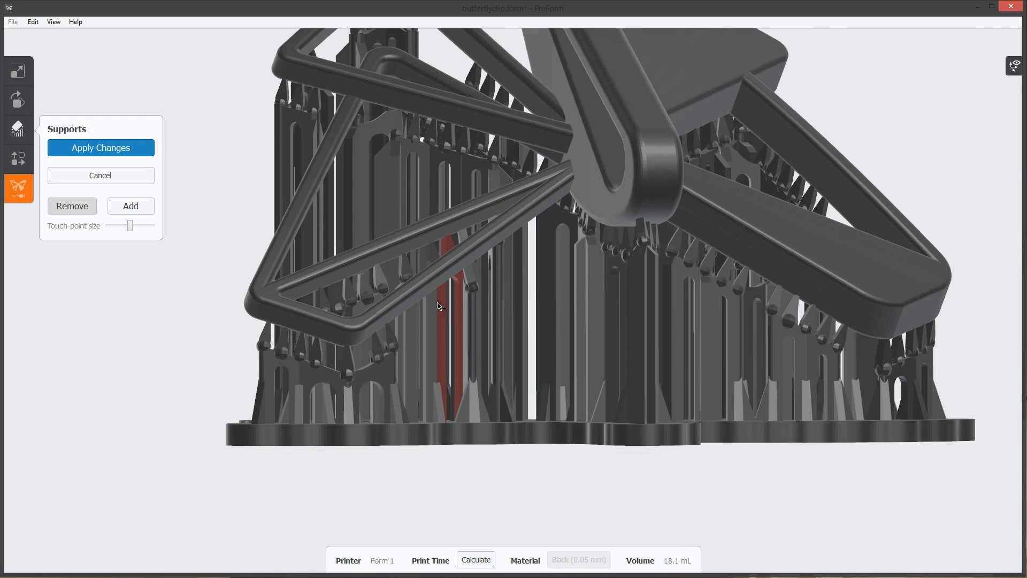
pyautogui.moveTo(304, 320); pyautogui.dragTo(337, 202, button='right')
pyautogui.click(142, 209)
pyautogui.moveTo(343, 272); pyautogui.dragTo(527, 347, button='right')
pyautogui.moveTo(536, 202); pyautogui.dragTo(691, 177, button='right')
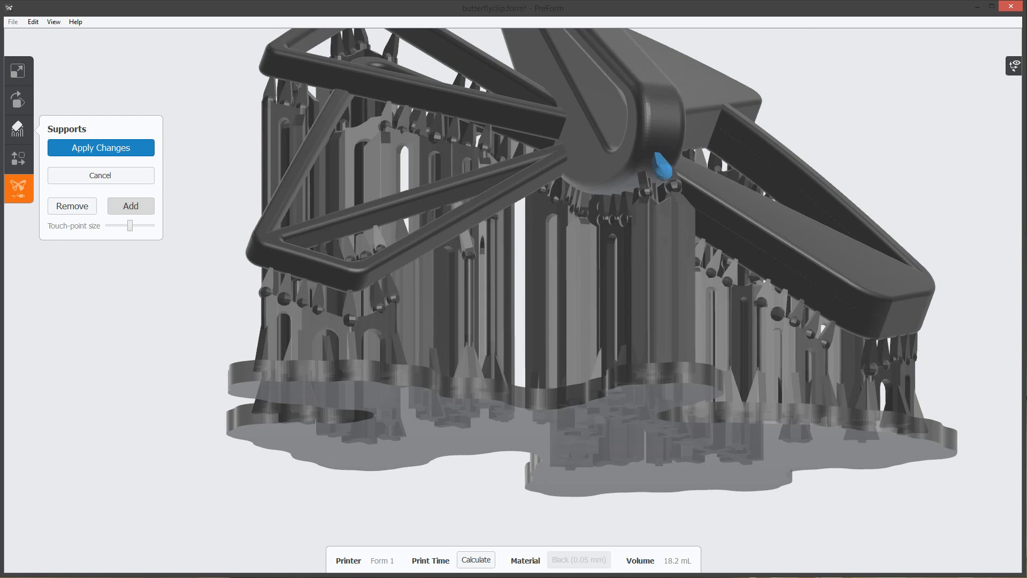
pyautogui.moveTo(599, 223); pyautogui.dragTo(705, 238, button='right')
pyautogui.moveTo(702, 199); pyautogui.dragTo(454, 204, button='middle')
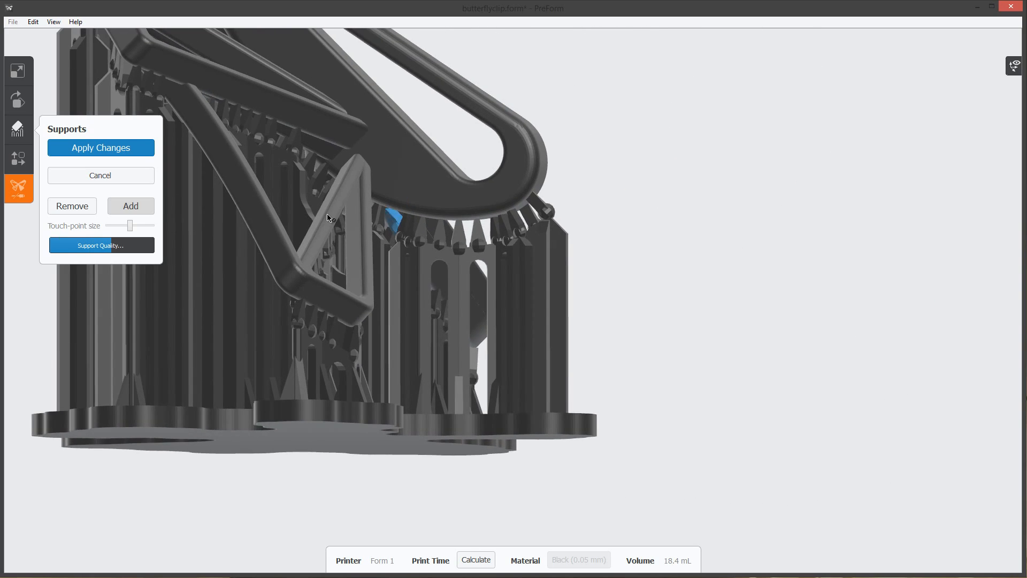
# Add a tall support beneath the free tip of the clip's straight arm
pyautogui.moveTo(442, 184); pyautogui.dragTo(225, 200, button='right')
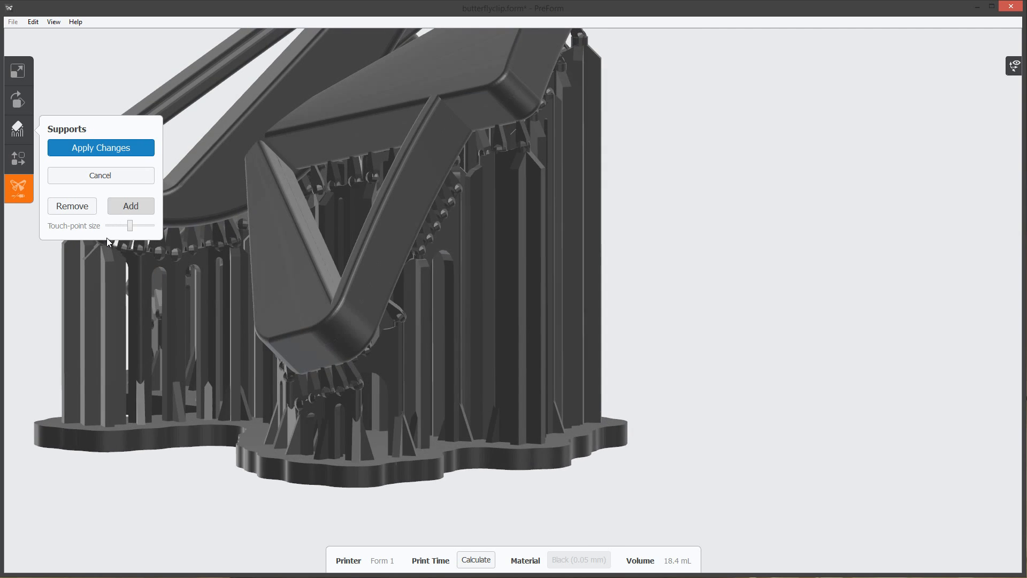
pyautogui.moveTo(225, 201); pyautogui.dragTo(325, 179, button='middle')
pyautogui.moveTo(568, 98); pyautogui.dragTo(501, 281, button='middle')
pyautogui.moveTo(435, 200); pyautogui.dragTo(315, 181, button='right')
pyautogui.moveTo(461, 80); pyautogui.dragTo(397, 181, button='middle')
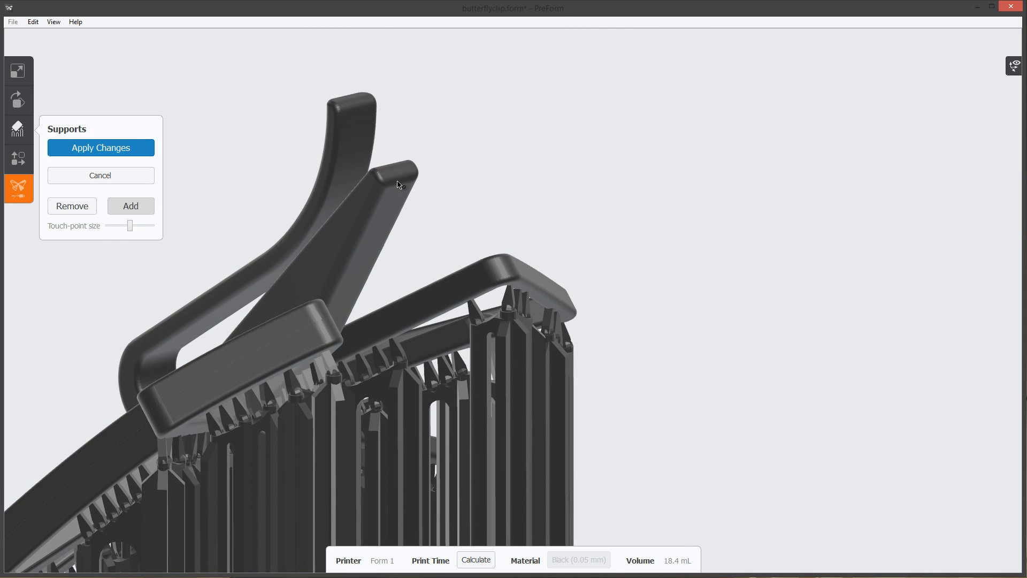
pyautogui.click(397, 211)
pyautogui.moveTo(461, 243); pyautogui.dragTo(255, 231, button='right')
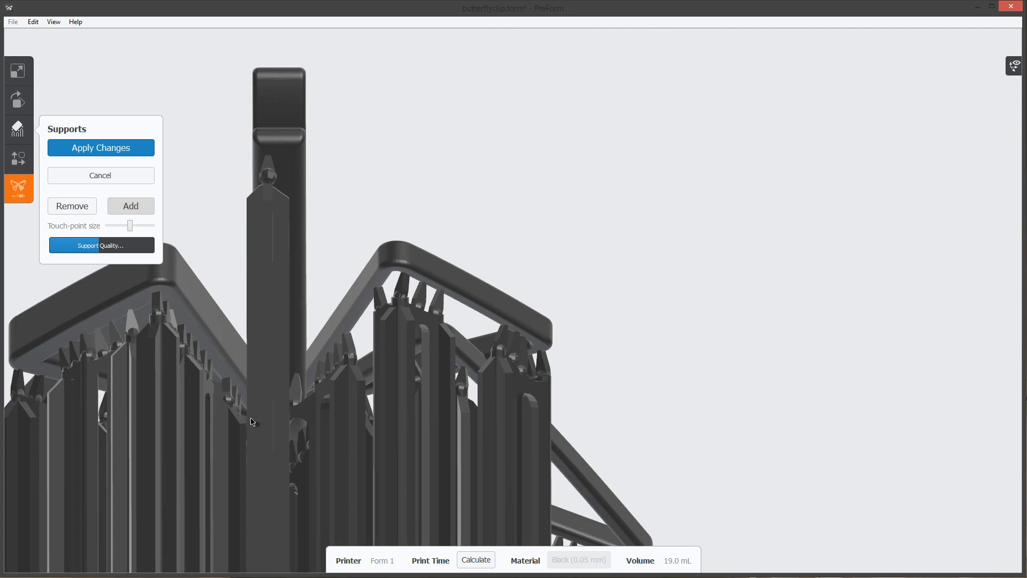
# Examine the tall support under the clip's arm tip and the surrounding wing supports from several angles
pyautogui.moveTo(252, 422); pyautogui.dragTo(303, 156, button='right')
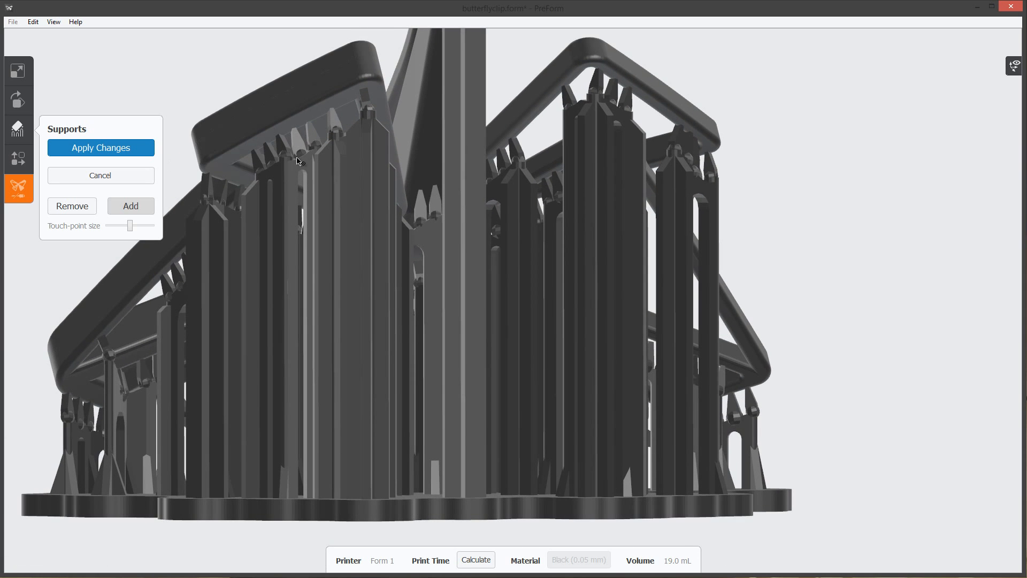
pyautogui.moveTo(283, 351); pyautogui.dragTo(364, 321, button='right')
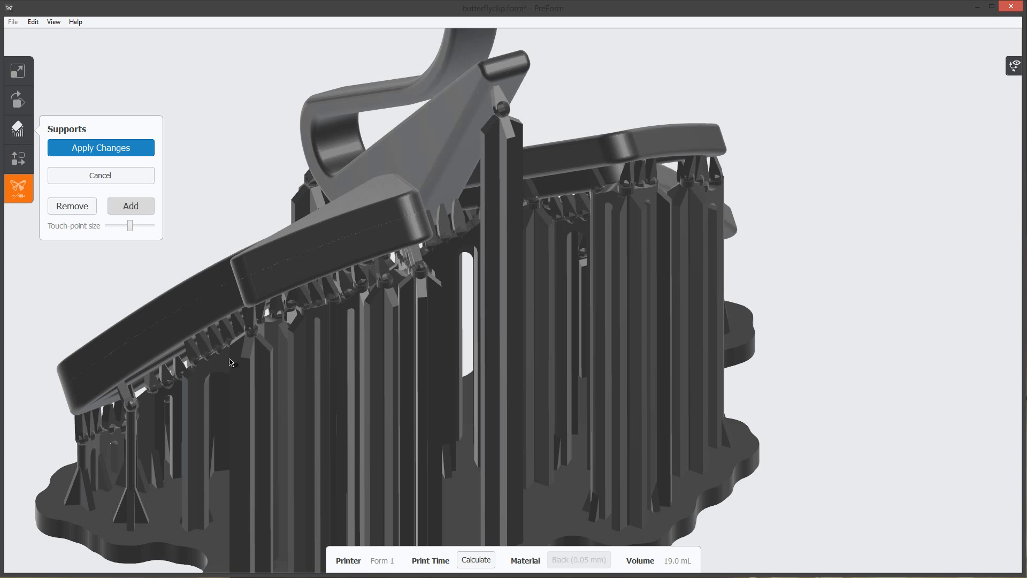
pyautogui.moveTo(323, 298); pyautogui.dragTo(235, 242, button='right')
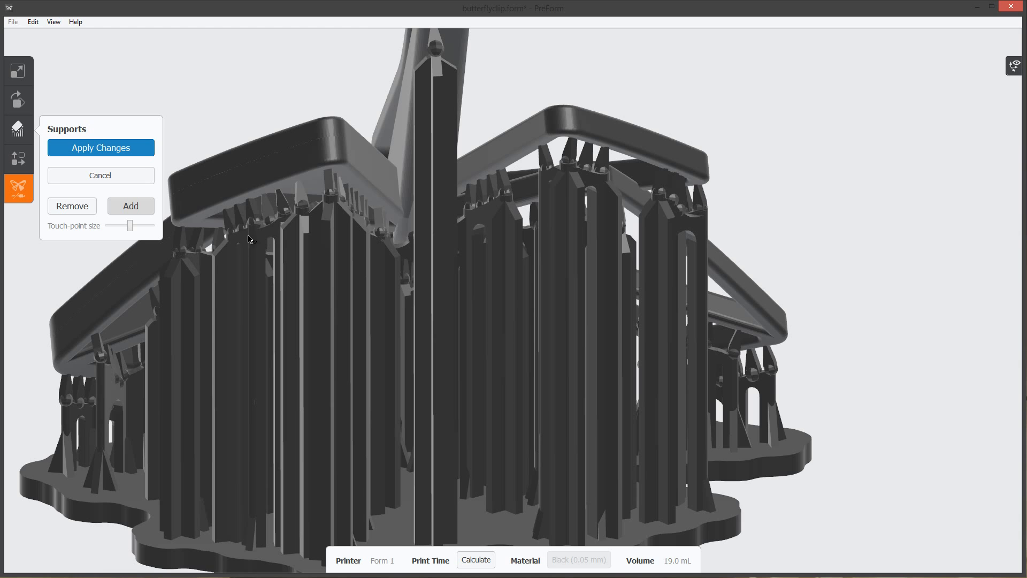
pyautogui.moveTo(398, 222); pyautogui.dragTo(327, 194, button='right')
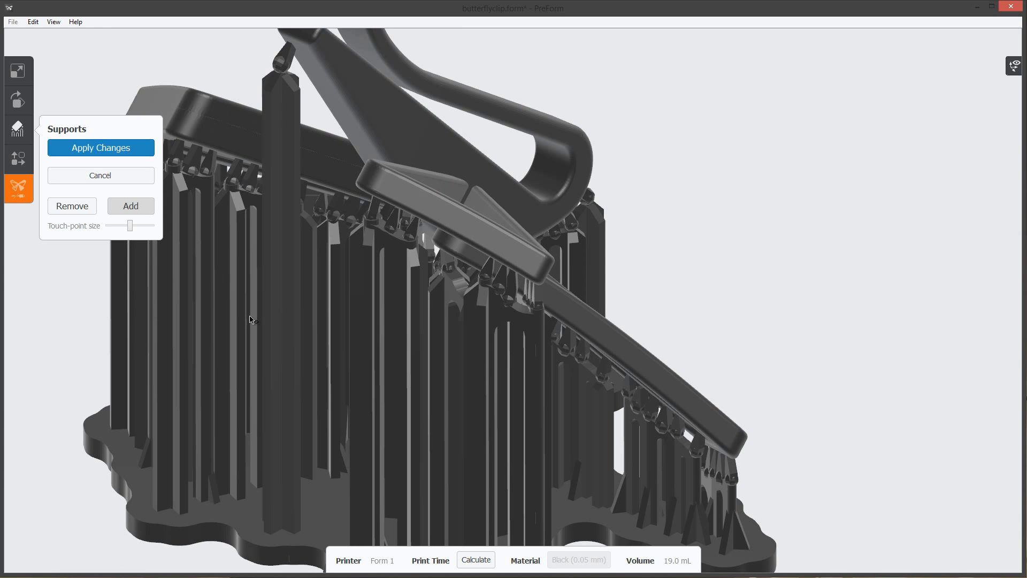
pyautogui.moveTo(257, 97); pyautogui.dragTo(491, 169, button='right')
pyautogui.moveTo(438, 144); pyautogui.dragTo(375, 153, button='right')
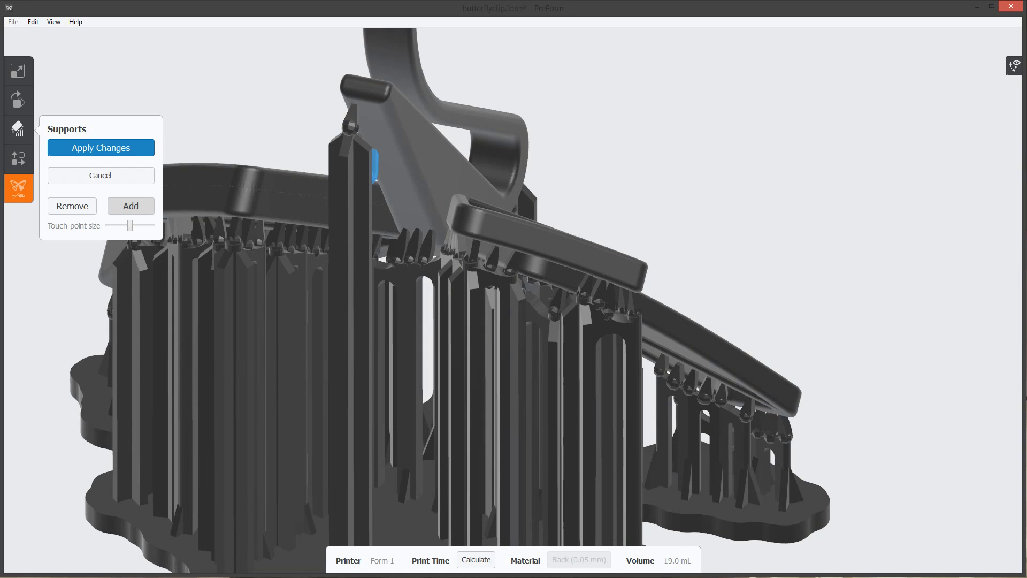
pyautogui.moveTo(382, 125); pyautogui.dragTo(461, 78, button='middle')
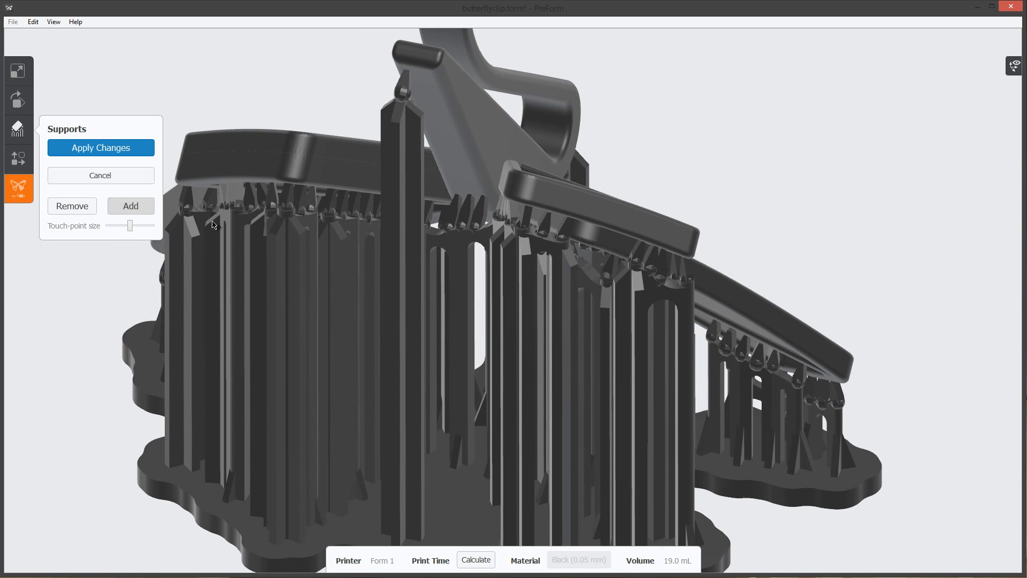
pyautogui.moveTo(510, 275); pyautogui.dragTo(475, 264, button='middle')
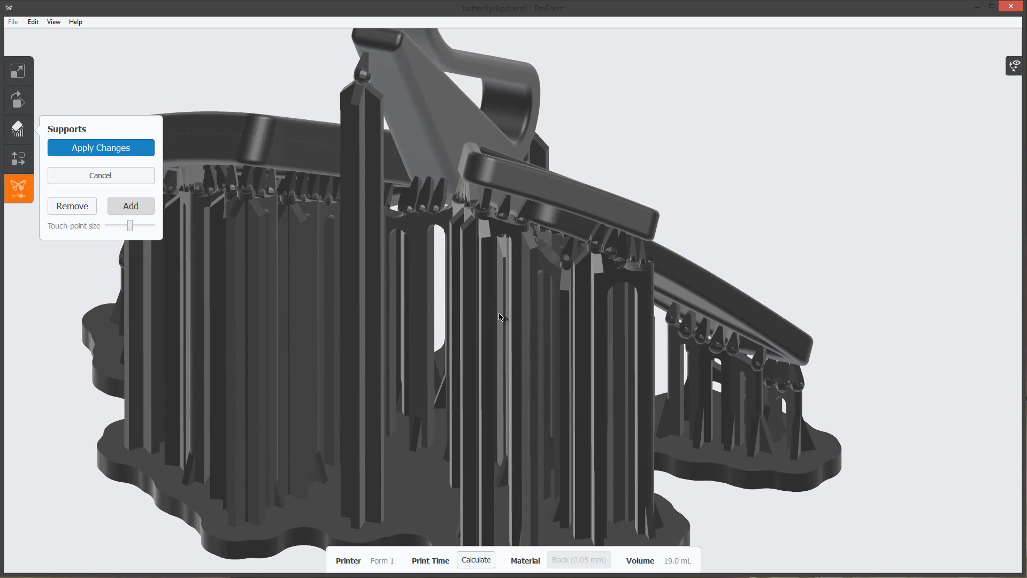
# Add more supports along the underside of the clip's straight arm and check them from the other side
pyautogui.scroll(-2, 492, 294)
pyautogui.moveTo(476, 263); pyautogui.dragTo(452, 196, button='right')
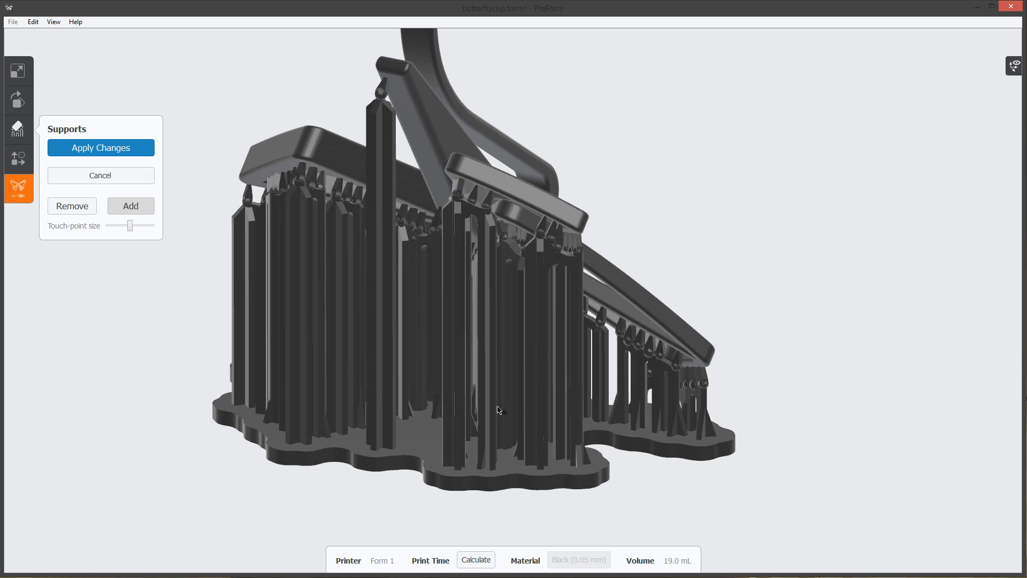
pyautogui.moveTo(445, 237); pyautogui.dragTo(405, 220, button='right')
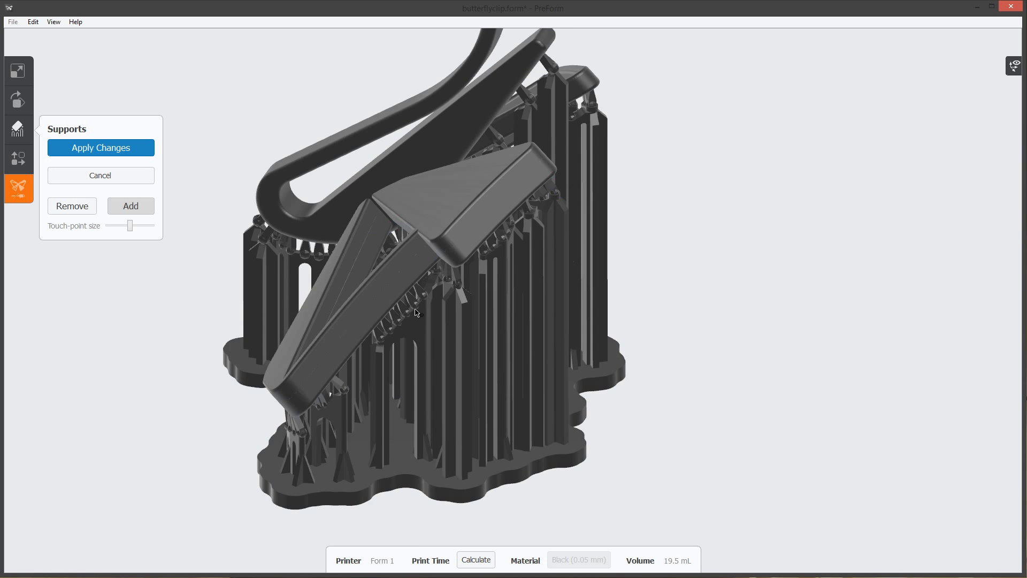
pyautogui.moveTo(417, 312); pyautogui.dragTo(464, 321, button='right')
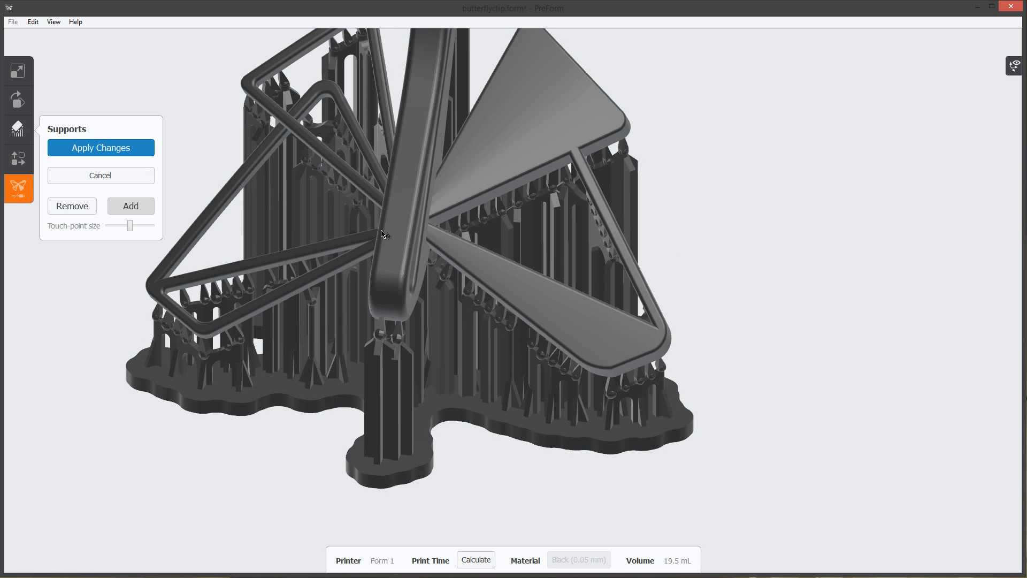
# Leave manual support editing and discard all the support changes made to the butterfly clip
pyautogui.moveTo(389, 158)
pyautogui.mouseDown(button='right')
pyautogui.moveTo(428, 265)
pyautogui.moveTo(318, 271)
pyautogui.moveTo(356, 265)
pyautogui.moveTo(351, 138)
pyautogui.mouseUp(button='right')
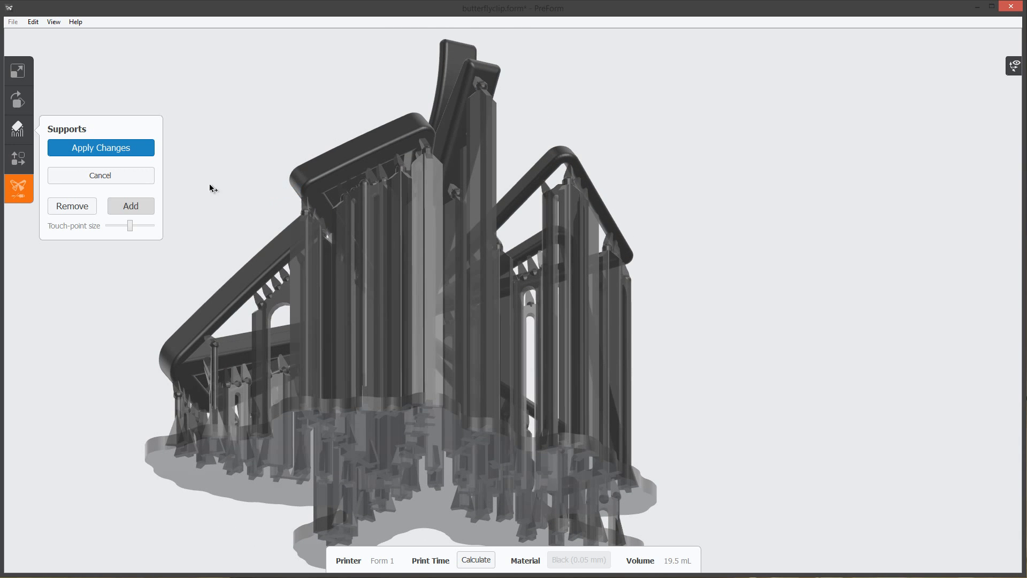
pyautogui.moveTo(210, 187); pyautogui.dragTo(303, 225, button='right')
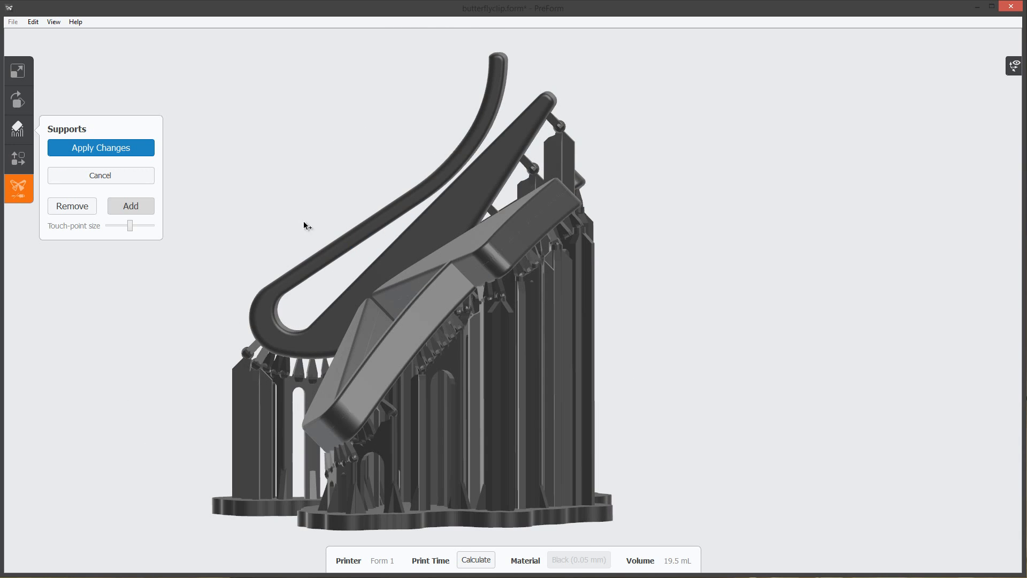
pyautogui.click(121, 180)
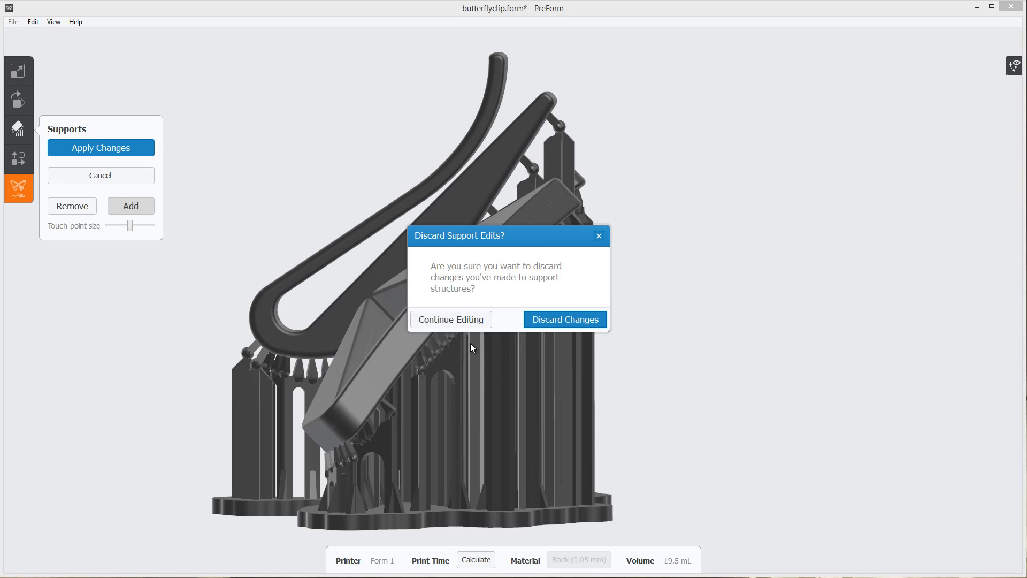
pyautogui.click(580, 320)
pyautogui.moveTo(425, 278); pyautogui.dragTo(278, 160, button='right')
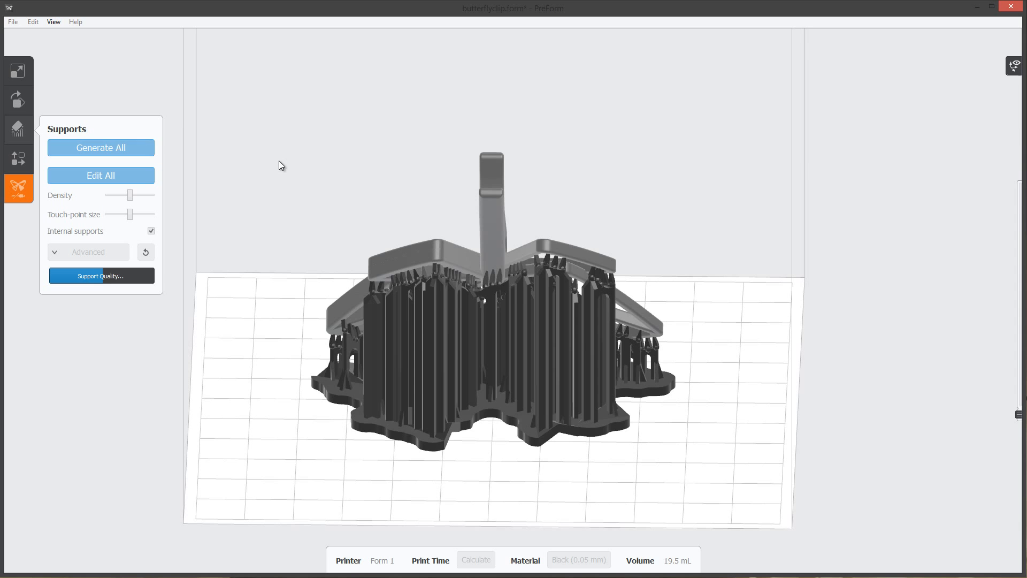
# Clear the generated supports by switching to orientation with the clip selected, and reopen manual support editing on the bare model
pyautogui.click(19, 103)
pyautogui.moveTo(496, 169); pyautogui.dragTo(512, 324, button='right')
pyautogui.click(533, 272)
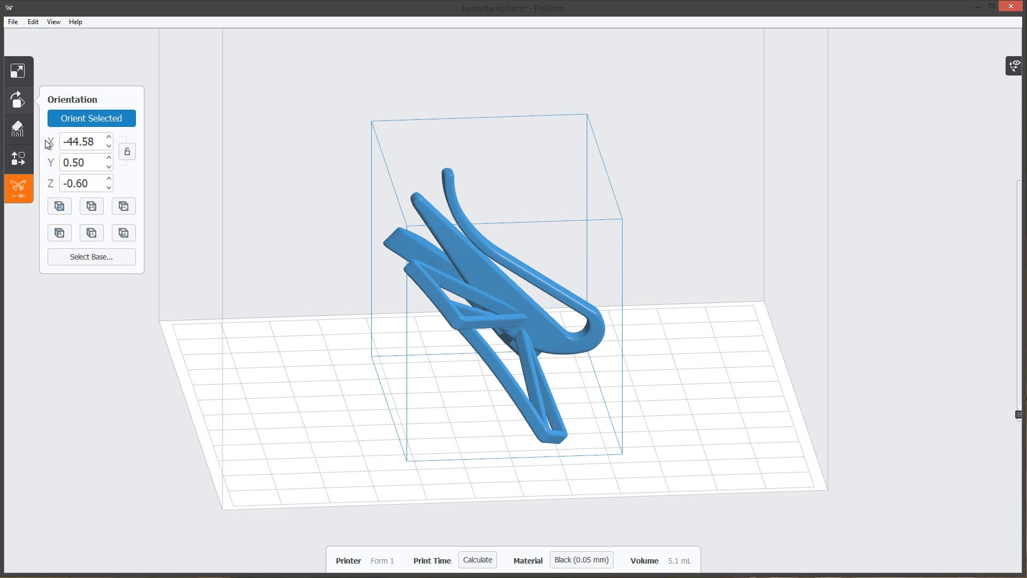
pyautogui.click(17, 128)
pyautogui.click(128, 175)
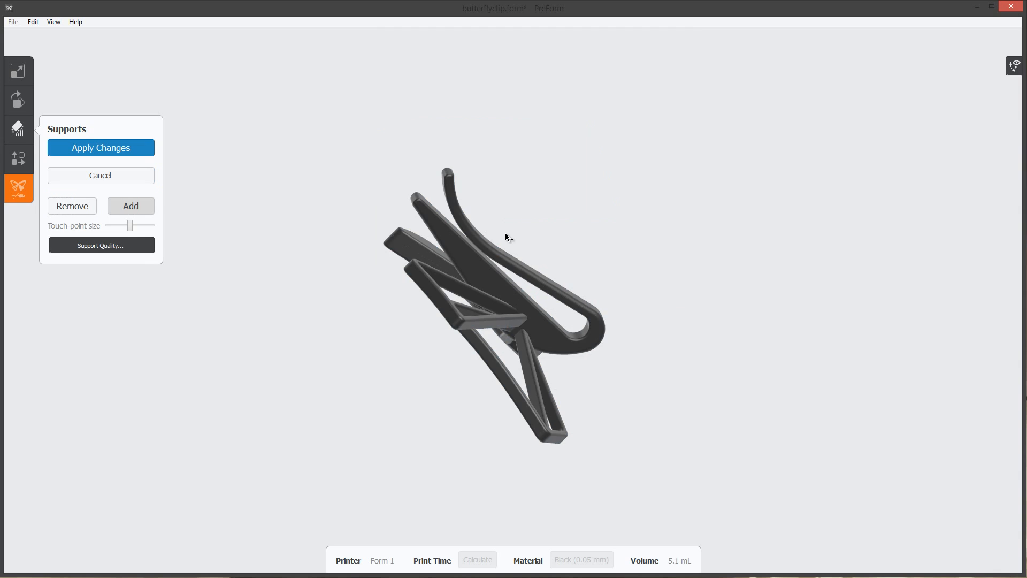
# Examine the red unsupported areas on the underside of the clip and wings from several angles
pyautogui.moveTo(715, 195); pyautogui.dragTo(482, 213, button='middle')
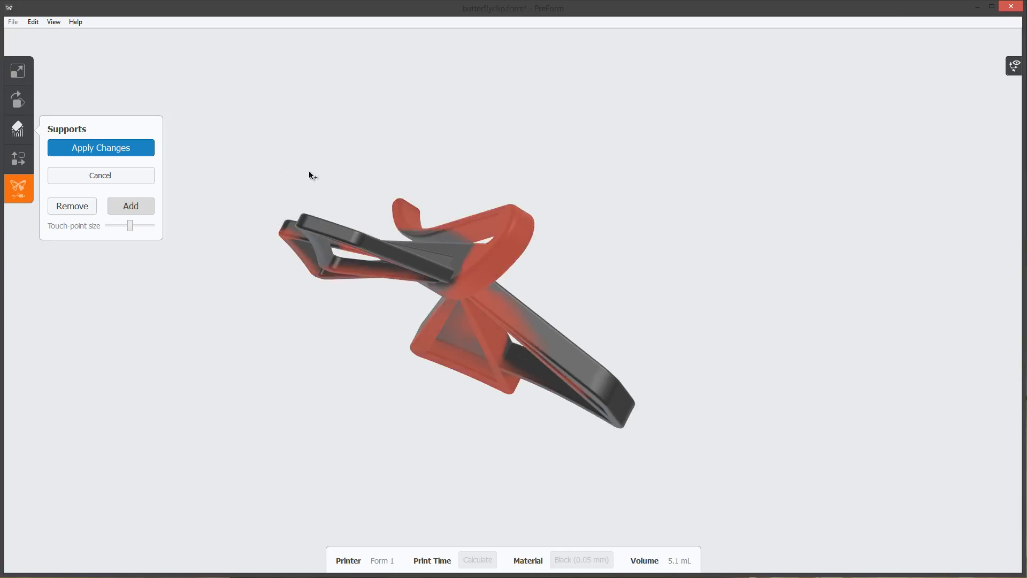
pyautogui.moveTo(449, 155); pyautogui.dragTo(479, 234, button='right')
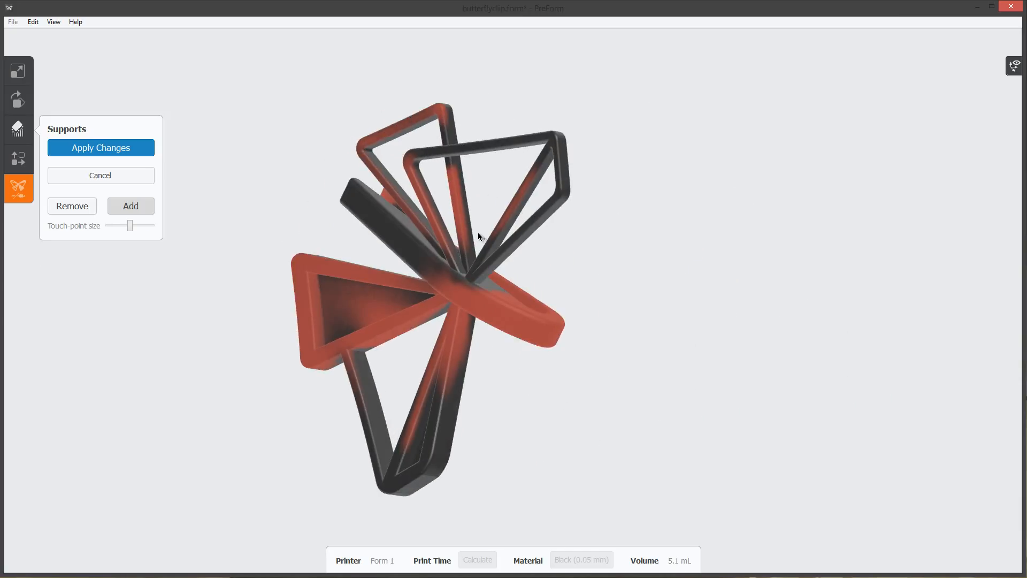
pyautogui.moveTo(441, 149); pyautogui.dragTo(454, 214, button='right')
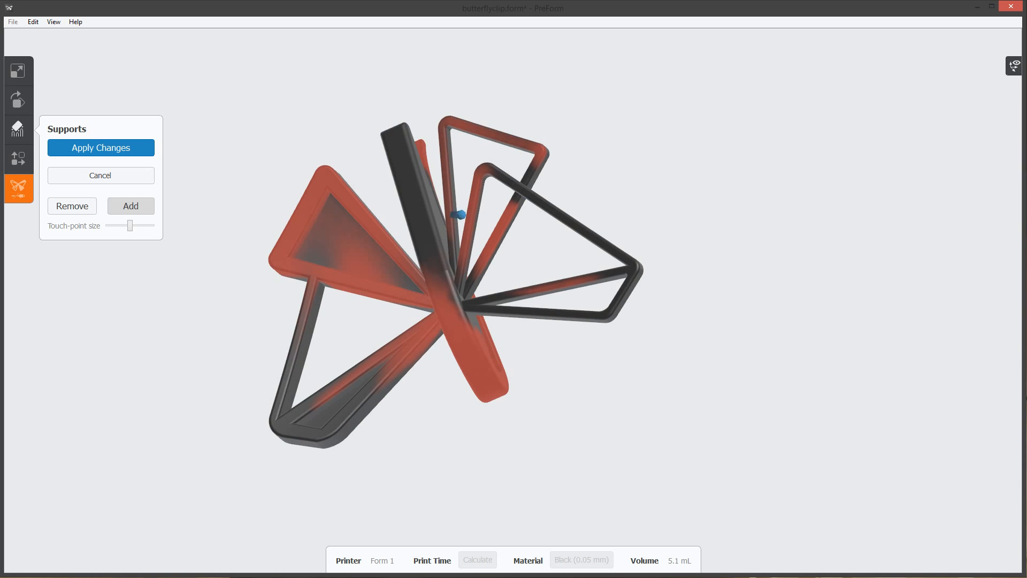
pyautogui.moveTo(86, 279); pyautogui.dragTo(390, 263, button='right')
pyautogui.moveTo(427, 318); pyautogui.dragTo(419, 300, button='right')
pyautogui.scroll(5, 420, 258)
pyautogui.moveTo(411, 353); pyautogui.dragTo(468, 230, button='right')
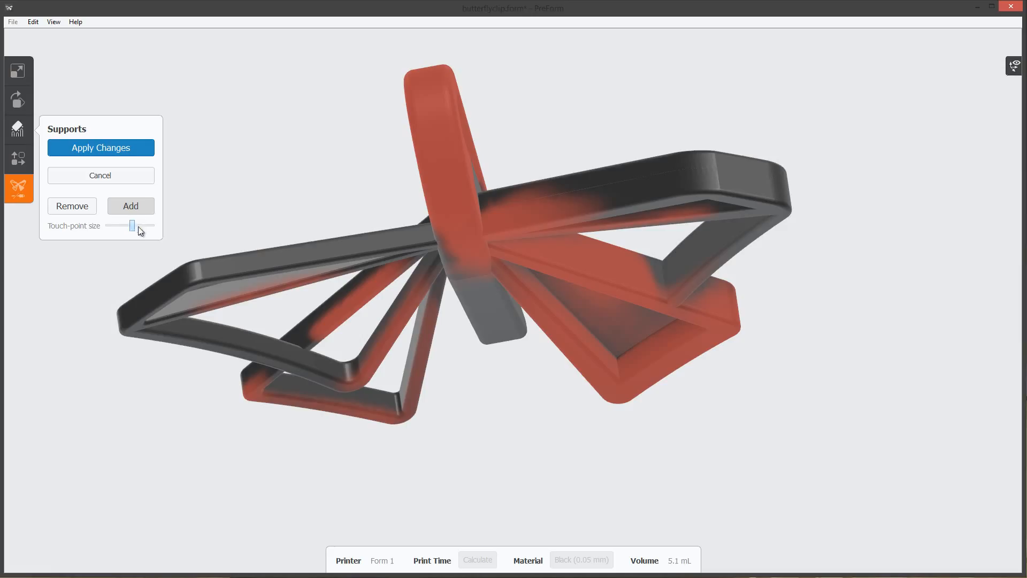
# Raise the touch-point size to its maximum while adding a row of supports along the underside of the clip's rounded bend
pyautogui.click(466, 260)
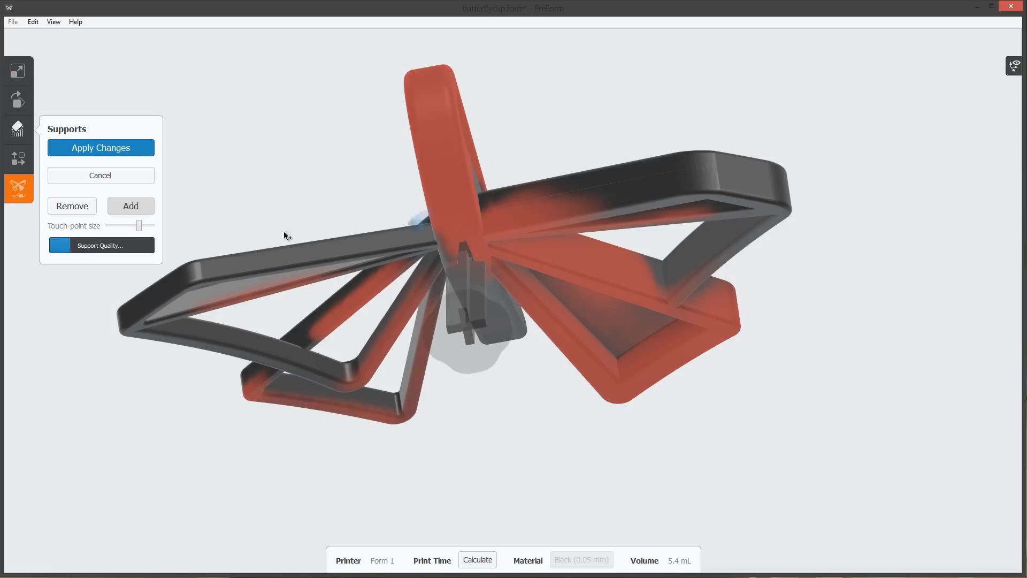
pyautogui.moveTo(140, 229); pyautogui.dragTo(172, 226)
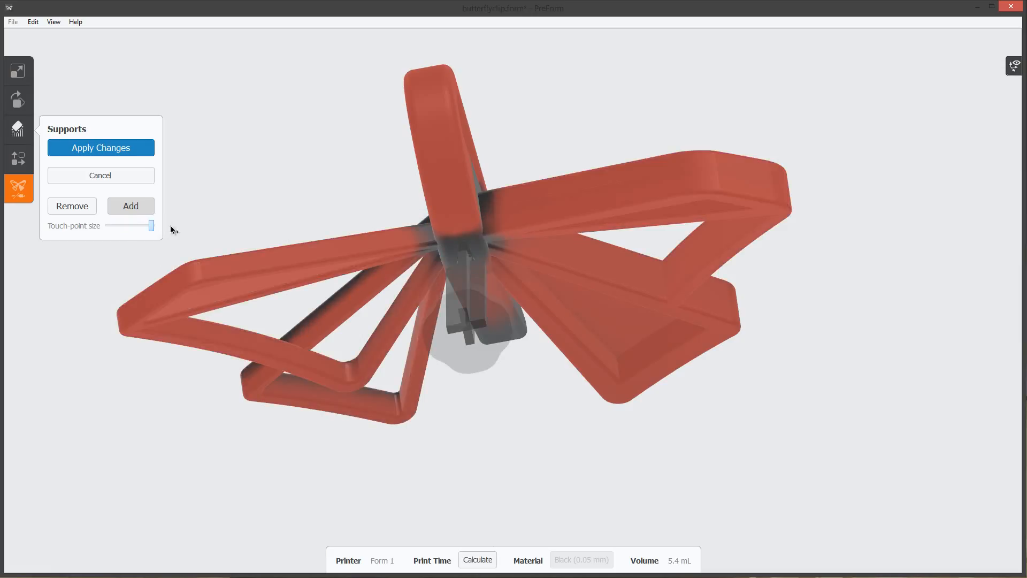
pyautogui.click(451, 224)
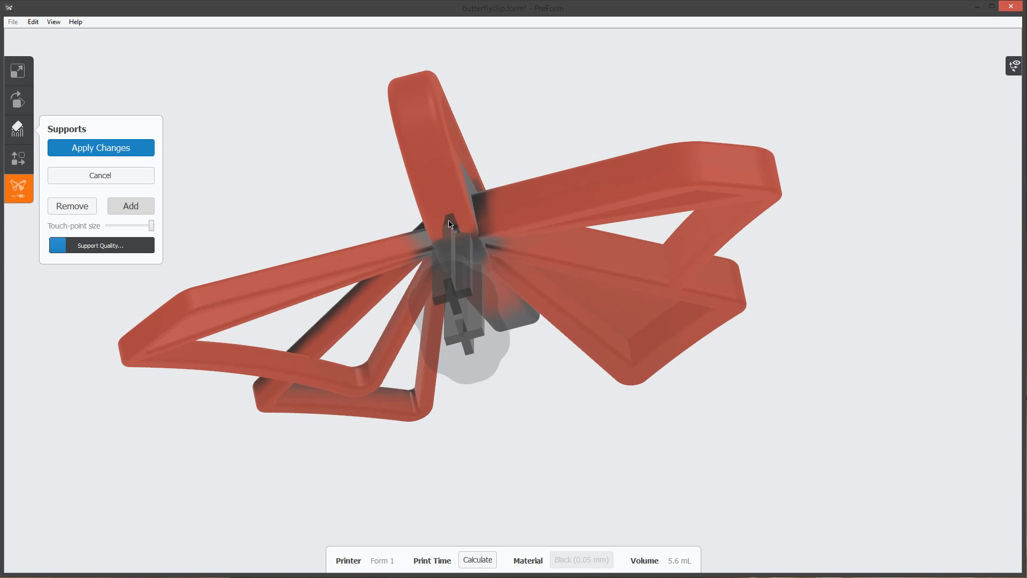
pyautogui.click(426, 159)
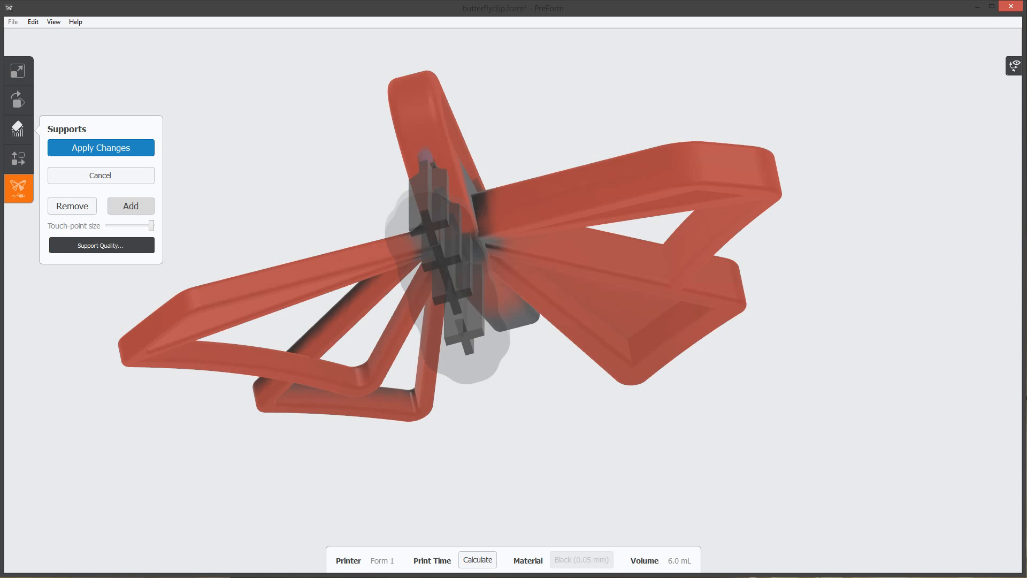
pyautogui.click(420, 144)
pyautogui.click(414, 108)
# Extend the row of large-touch-point supports past the wing junction onto the underside of the clip's straight arm
pyautogui.moveTo(414, 109); pyautogui.dragTo(376, 143, button='right')
pyautogui.click(498, 165)
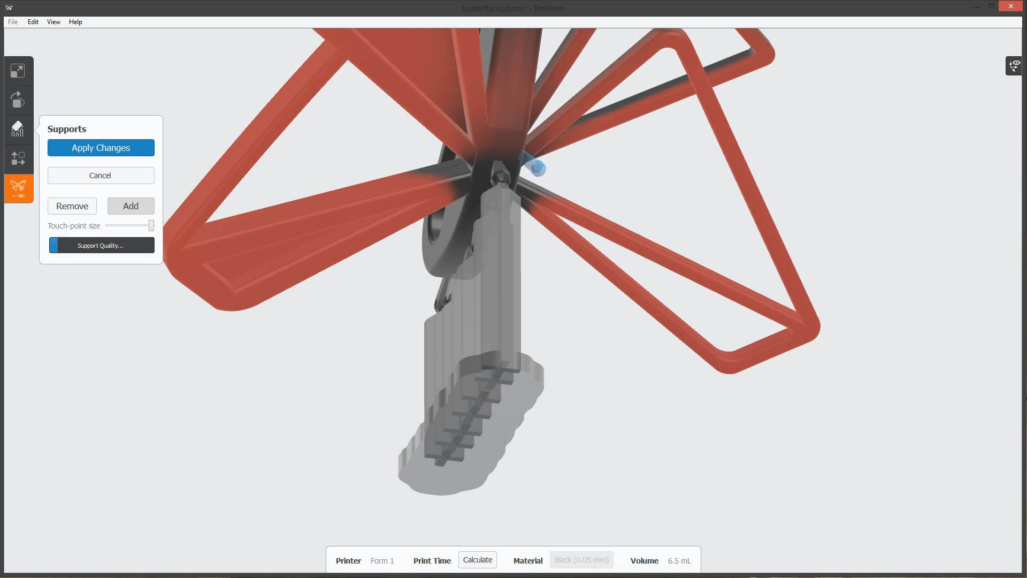
pyautogui.click(506, 141)
pyautogui.moveTo(507, 131); pyautogui.dragTo(360, 245, button='right')
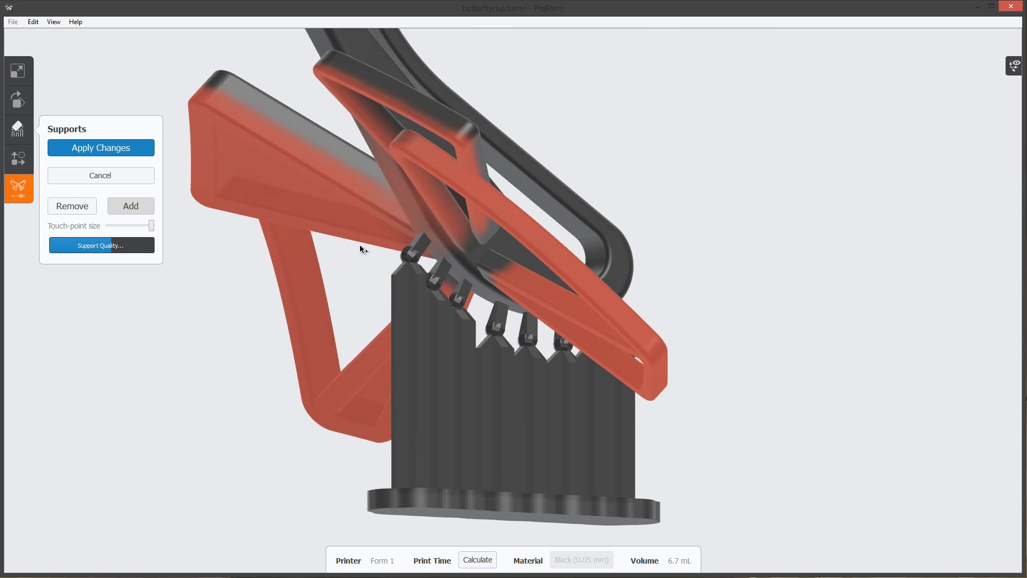
# Reduce the touch-point size to near its minimum and add five supports along the lower solid wing's outer edge
pyautogui.moveTo(336, 160); pyautogui.dragTo(331, 202, button='right')
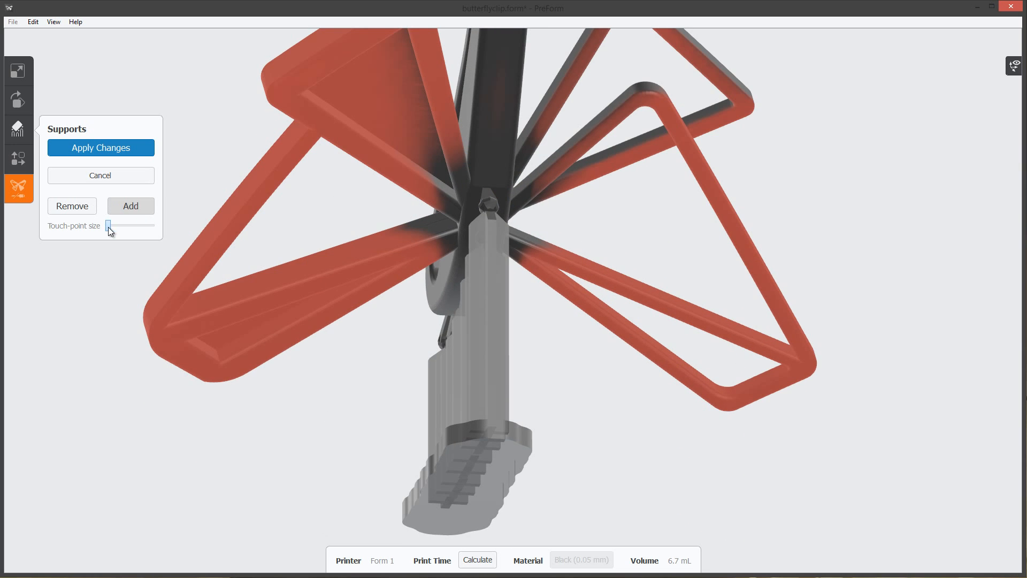
pyautogui.moveTo(108, 227); pyautogui.dragTo(113, 226)
pyautogui.moveTo(195, 337); pyautogui.dragTo(217, 288, button='right')
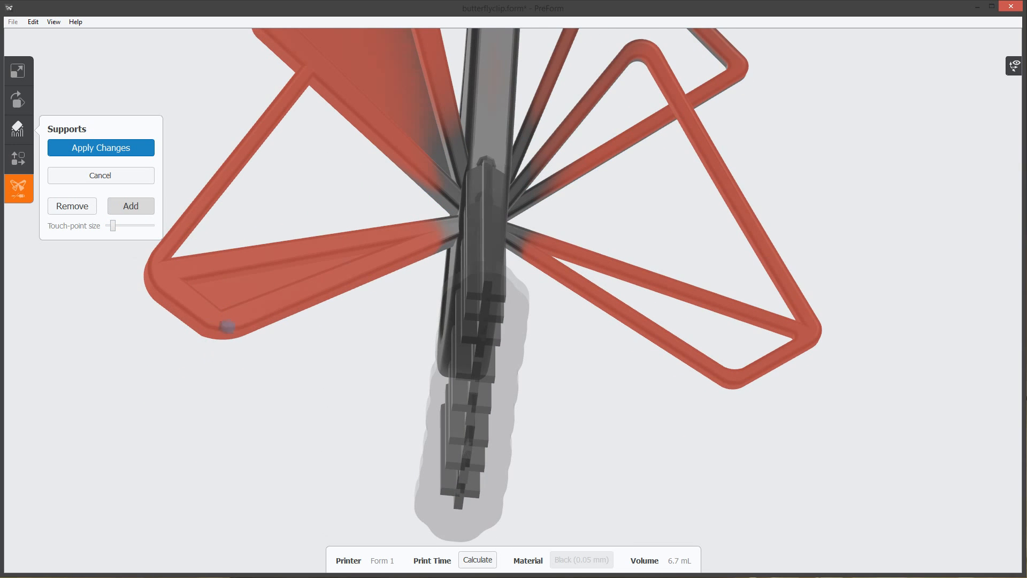
pyautogui.click(228, 320)
pyautogui.click(278, 303)
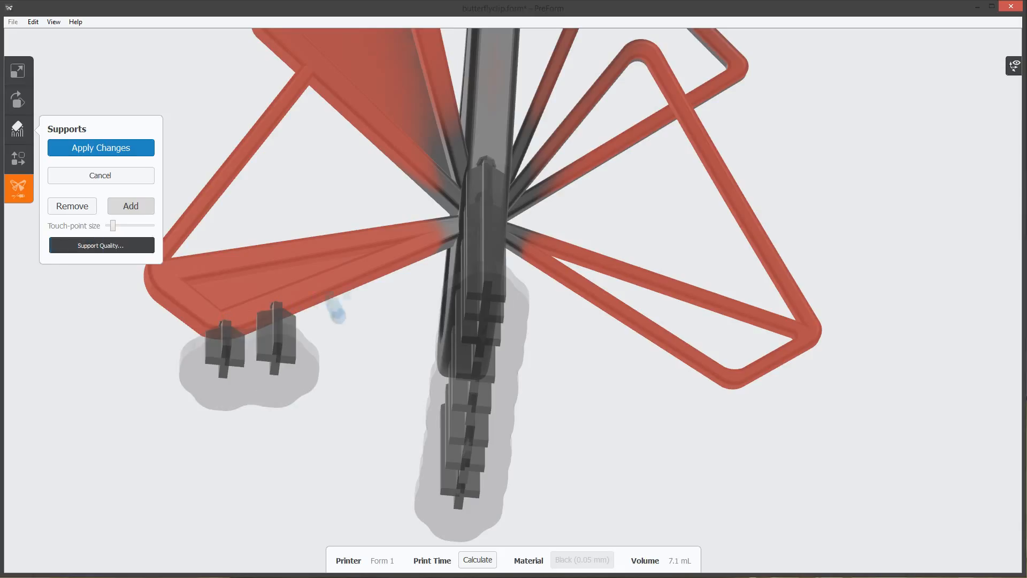
pyautogui.click(334, 284)
pyautogui.click(372, 277)
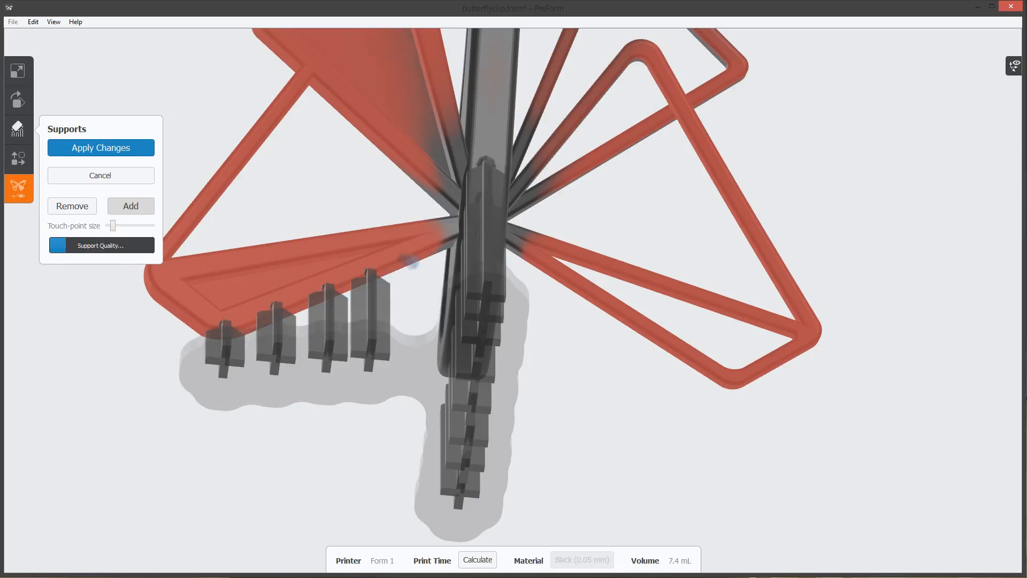
pyautogui.click(402, 267)
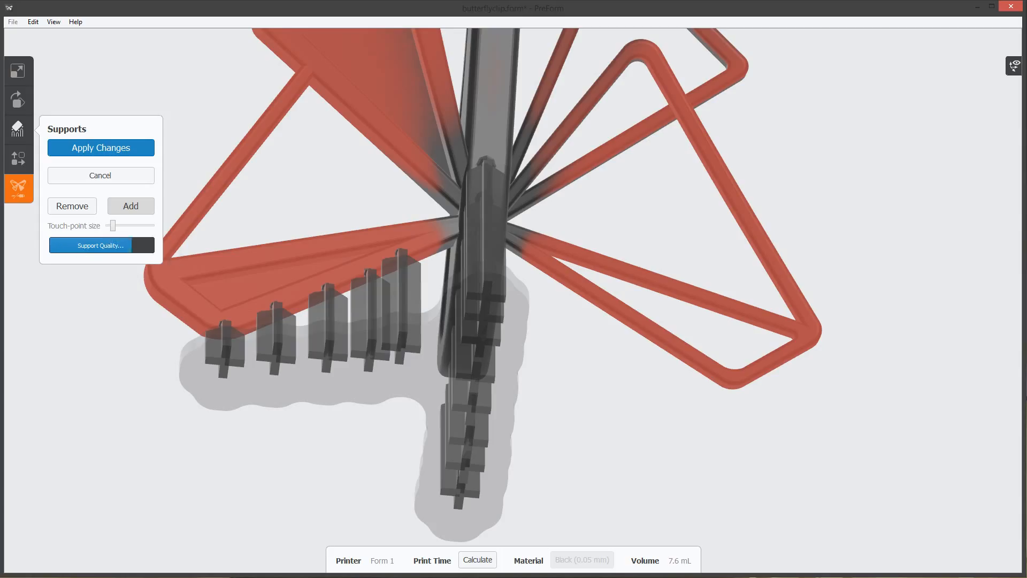
# Add a second row of four supports beneath the lower solid wing, running from its far corner toward the clip body
pyautogui.moveTo(248, 279); pyautogui.dragTo(206, 237, button='right')
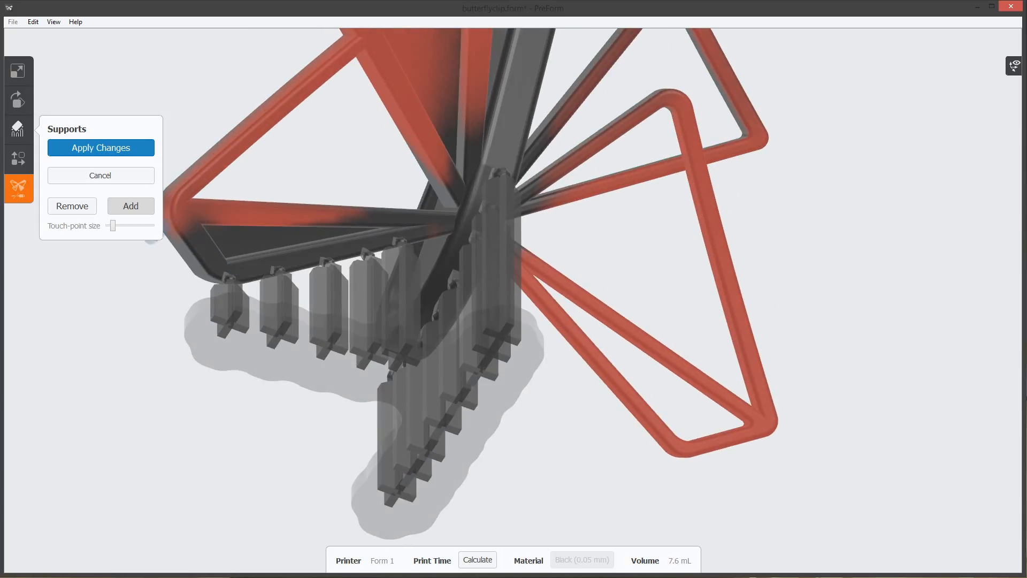
pyautogui.click(175, 227)
pyautogui.click(229, 222)
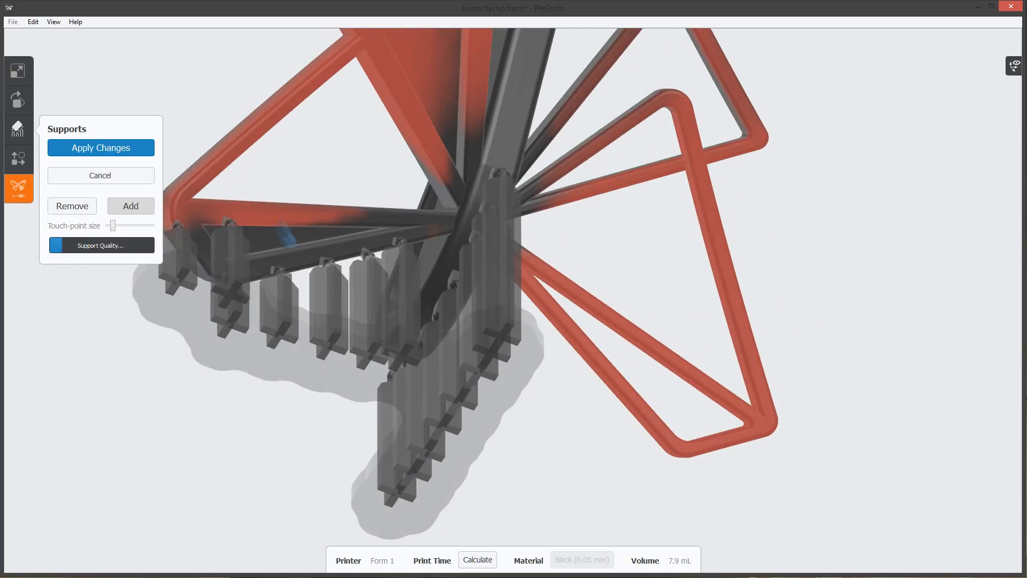
pyautogui.click(287, 222)
pyautogui.click(322, 235)
# Add supports along the lowest bar of the lower open-frame wing and around its short outer end
pyautogui.moveTo(659, 243); pyautogui.dragTo(594, 215, button='right')
pyautogui.click(552, 191)
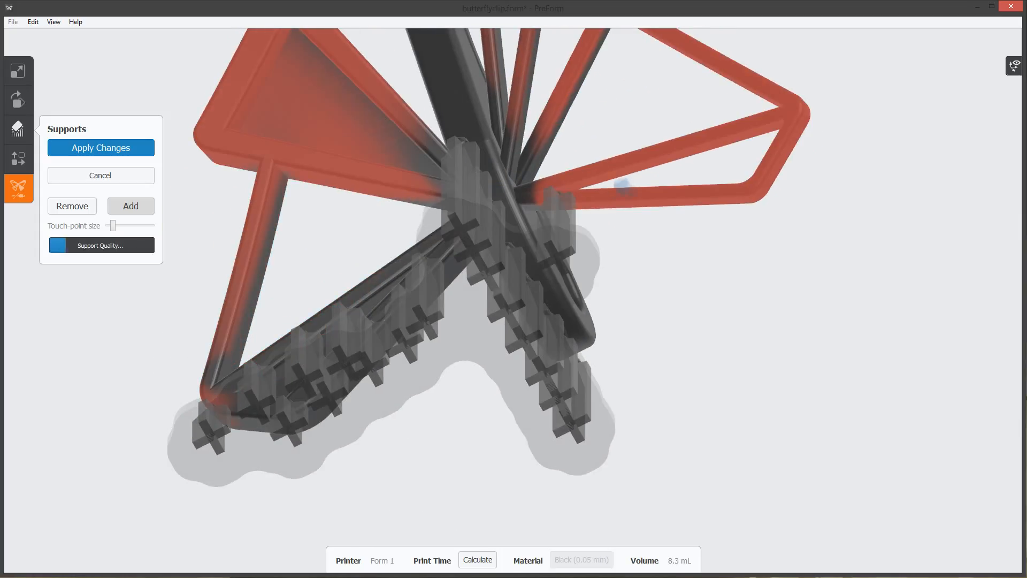
pyautogui.click(608, 191)
pyautogui.click(663, 189)
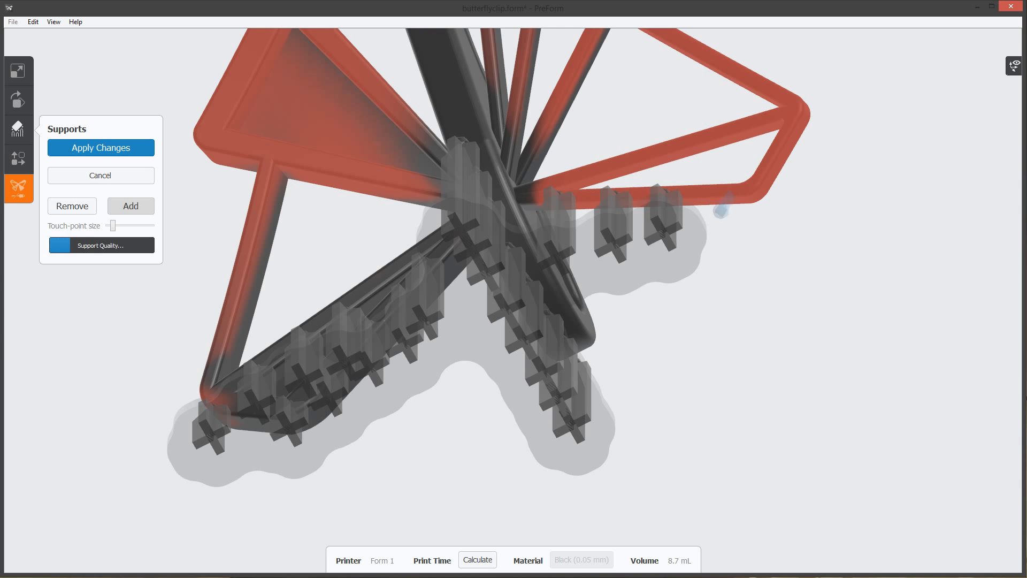
pyautogui.click(714, 187)
pyautogui.click(751, 188)
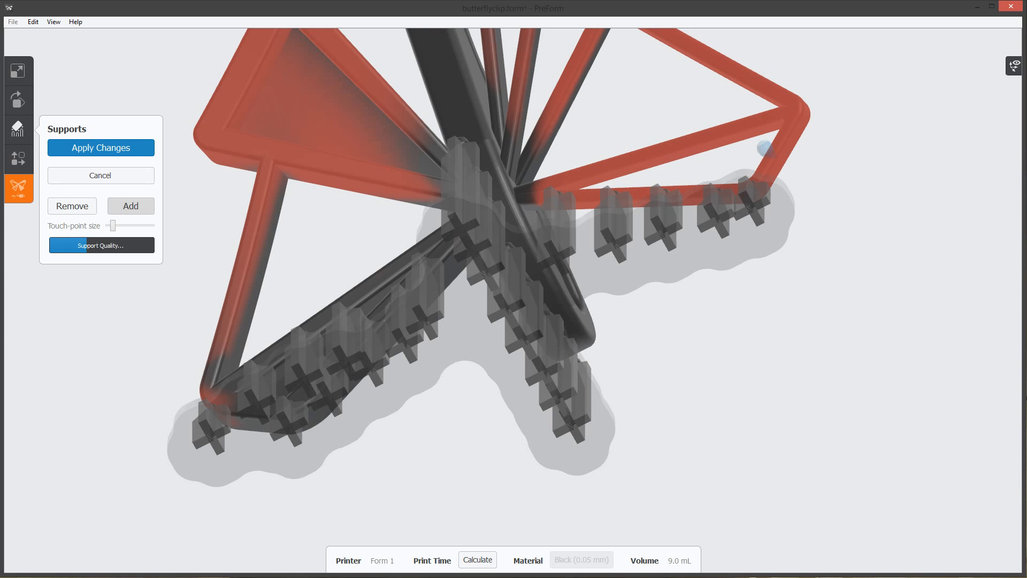
pyautogui.click(773, 153)
pyautogui.click(788, 119)
# Add three supports beneath the second, upper rib of the lower open-frame wing
pyautogui.moveTo(744, 158); pyautogui.dragTo(718, 218, button='right')
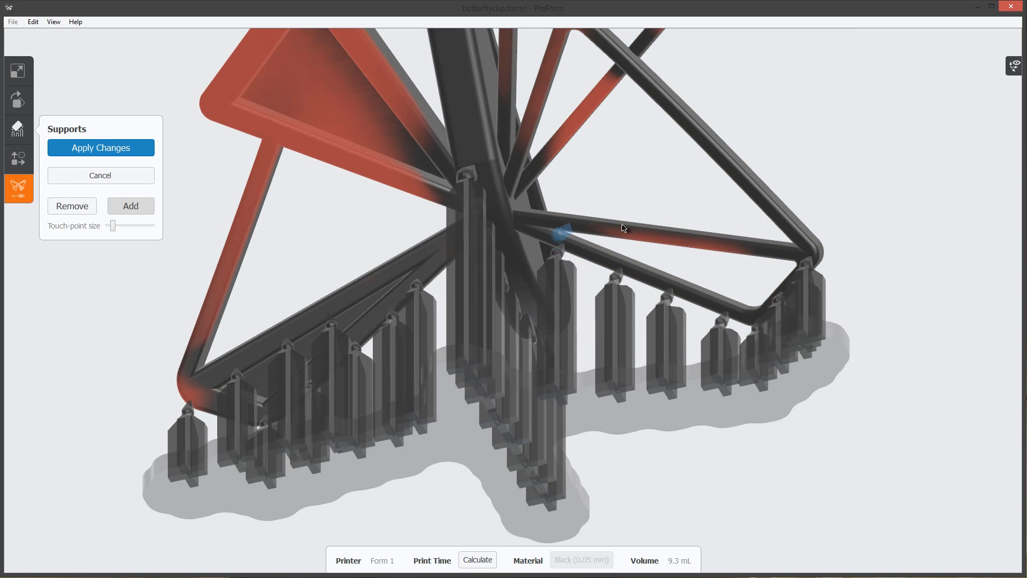
pyautogui.click(558, 233)
pyautogui.click(636, 239)
pyautogui.click(708, 246)
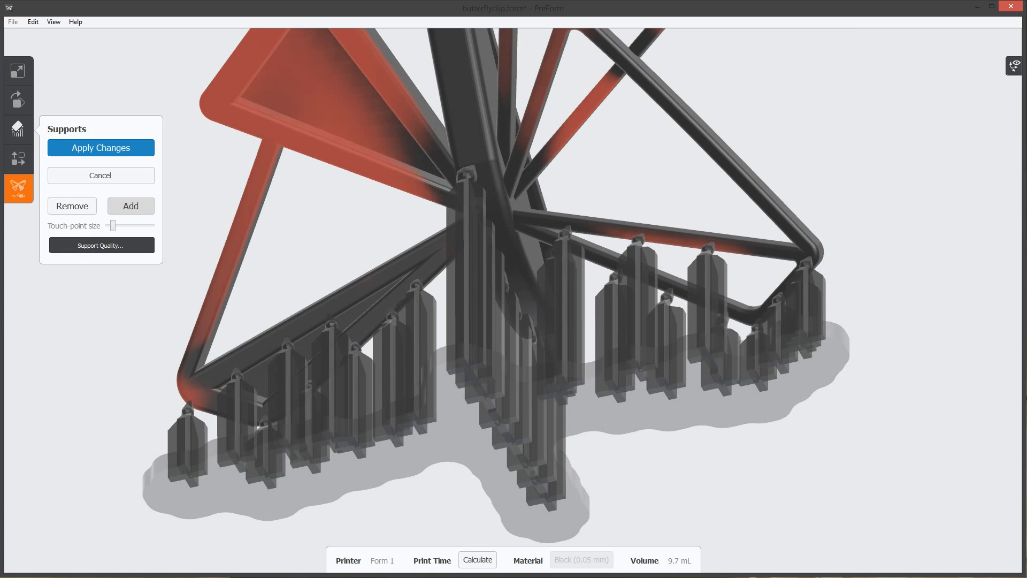
# Add supports at the lower solid wing's outer corner and up the long bar leading to the upper solid wing
pyautogui.moveTo(564, 212); pyautogui.dragTo(592, 212, button='right')
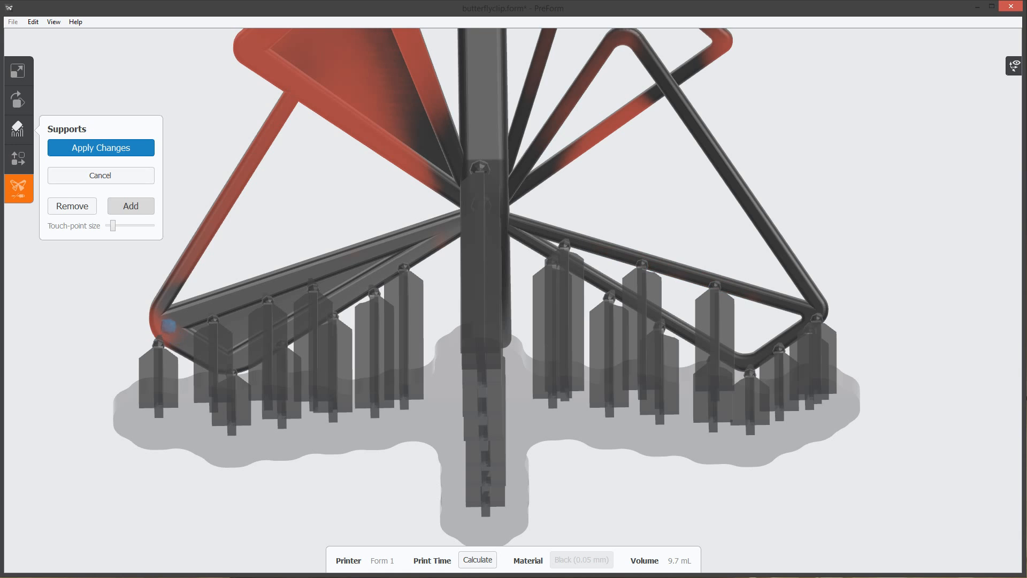
pyautogui.click(168, 325)
pyautogui.moveTo(255, 330); pyautogui.dragTo(223, 327, button='right')
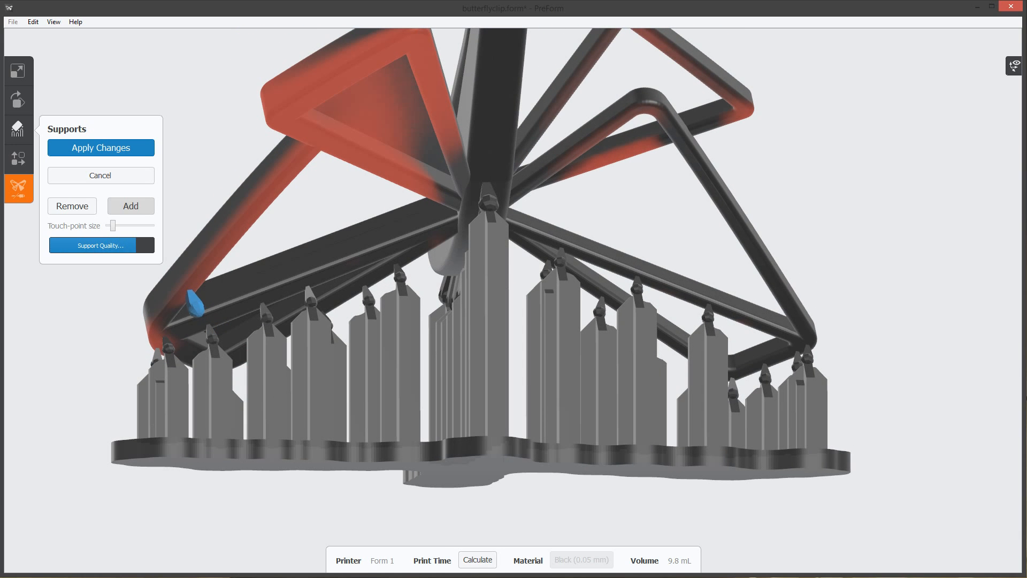
pyautogui.click(221, 268)
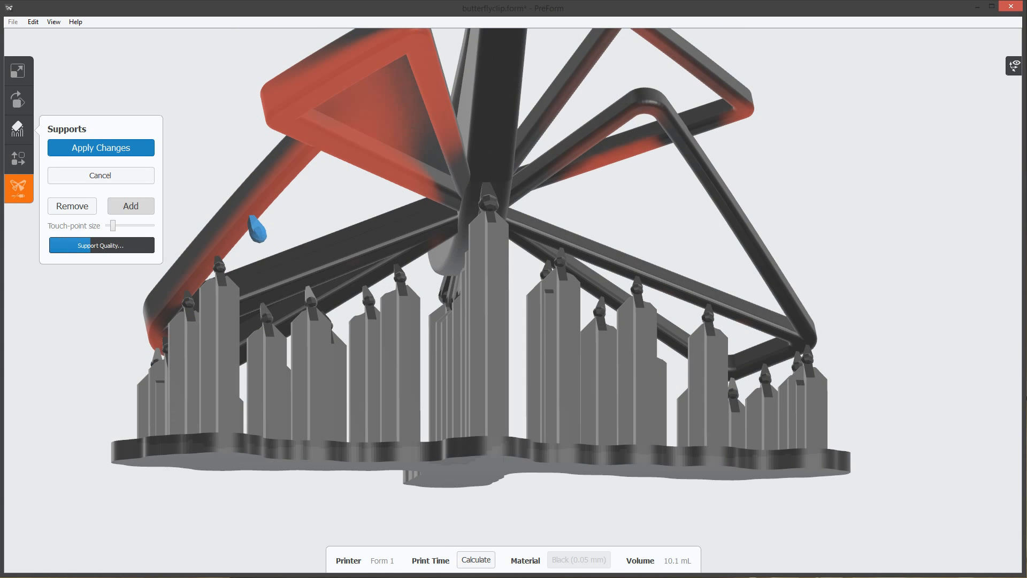
pyautogui.click(253, 227)
pyautogui.click(286, 185)
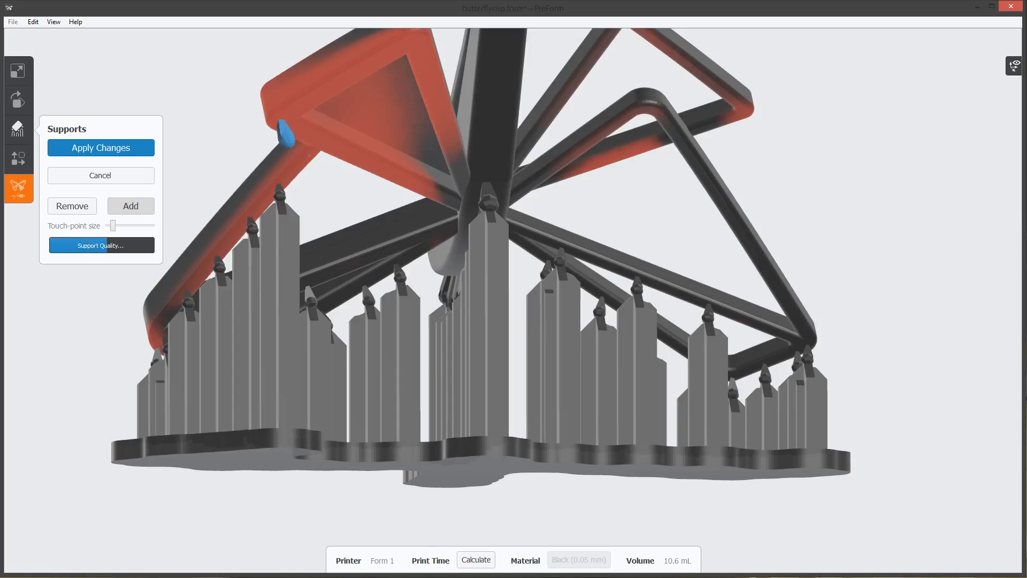
# Add five supports along the lower edge of the upper solid wing, from its outer corner toward the clip body
pyautogui.click(282, 132)
pyautogui.click(320, 154)
pyautogui.click(351, 164)
pyautogui.click(387, 182)
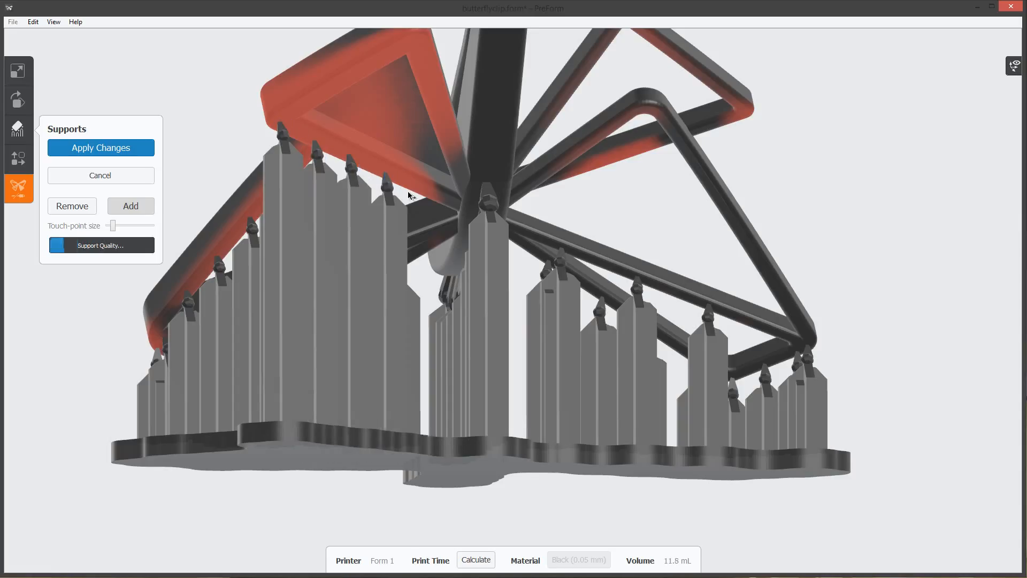
pyautogui.click(424, 199)
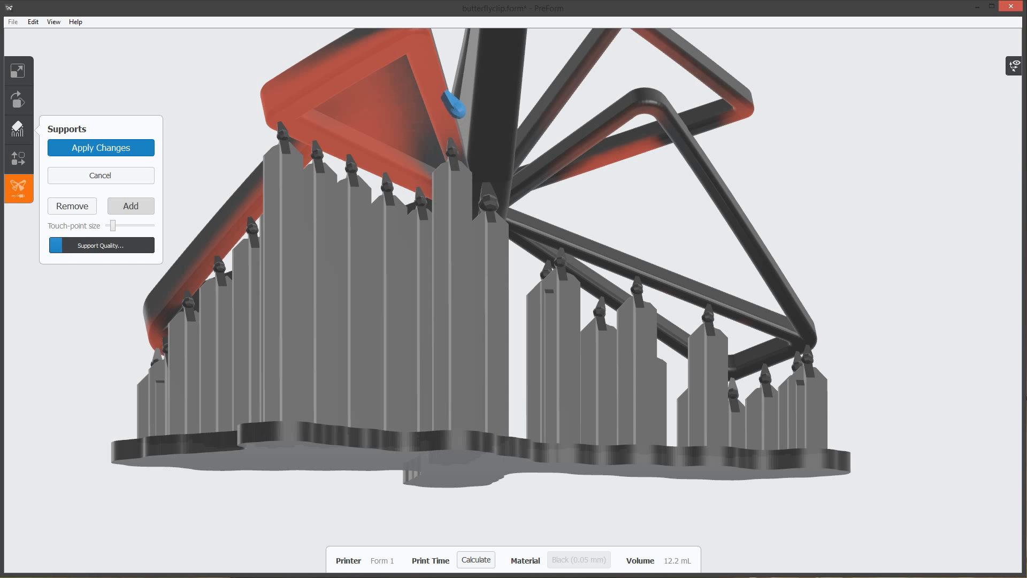
# Add supports up the inner edge of the upper solid wing to its top corner
pyautogui.click(440, 110)
pyautogui.click(427, 62)
pyautogui.click(420, 41)
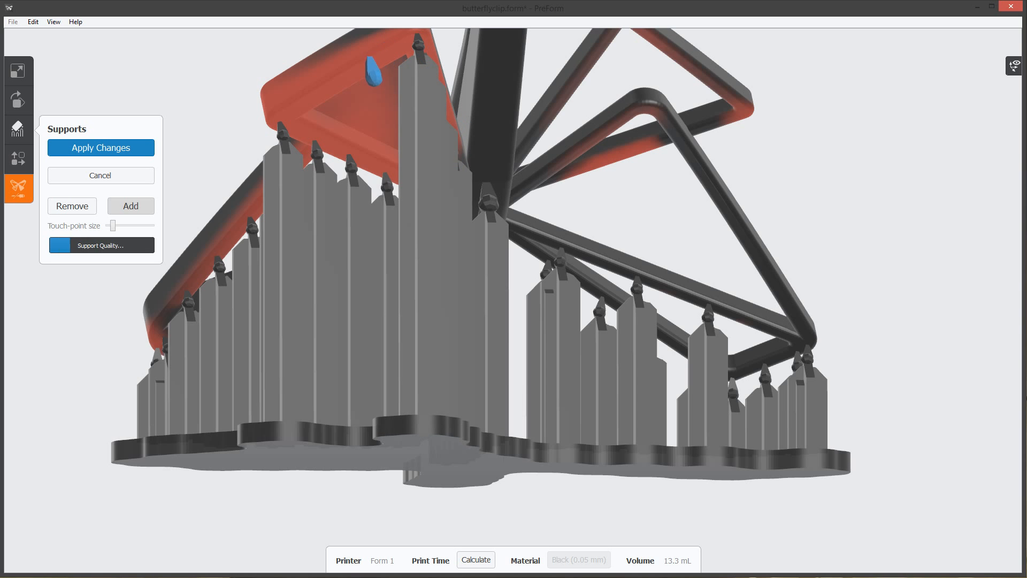
# Add three supports along the remaining red edge of the upper solid wing and one beneath the bar behind the lower solid wing
pyautogui.click(371, 70)
pyautogui.click(324, 89)
pyautogui.click(290, 109)
pyautogui.moveTo(348, 229)
pyautogui.mouseDown(button='right')
pyautogui.moveTo(324, 279)
pyautogui.moveTo(562, 289)
pyautogui.moveTo(797, 236)
pyautogui.moveTo(666, 268)
pyautogui.moveTo(645, 237)
pyautogui.moveTo(381, 158)
pyautogui.mouseUp(button='right')
pyautogui.scroll(-3, 354, 266)
pyautogui.click(636, 237)
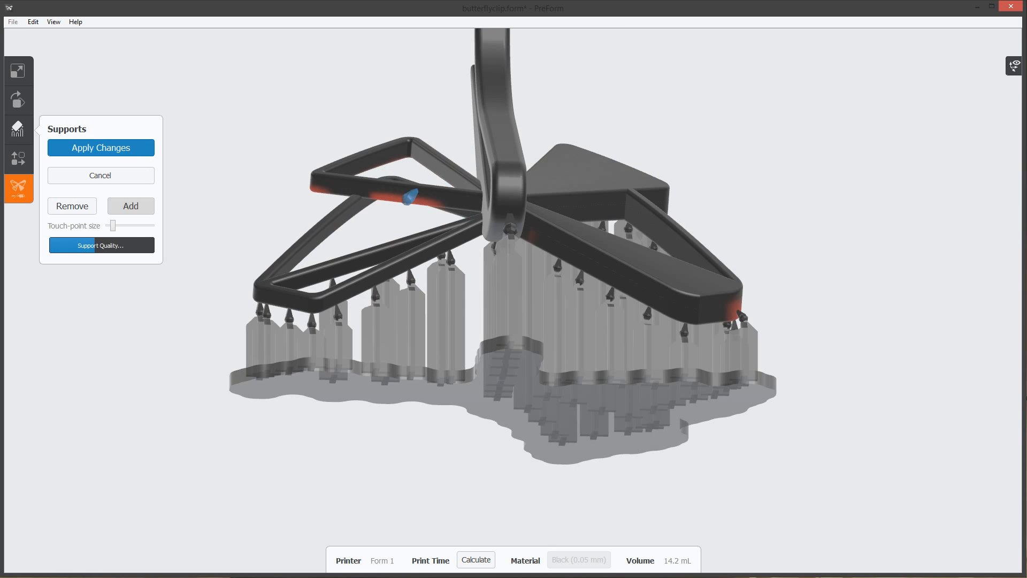
# Add six supports beneath the upper open-frame wing, along its lower bar and across its outer edge to the top corner
pyautogui.moveTo(411, 196)
pyautogui.mouseDown(button='right')
pyautogui.moveTo(606, 190)
pyautogui.moveTo(575, 179)
pyautogui.mouseUp(button='right')
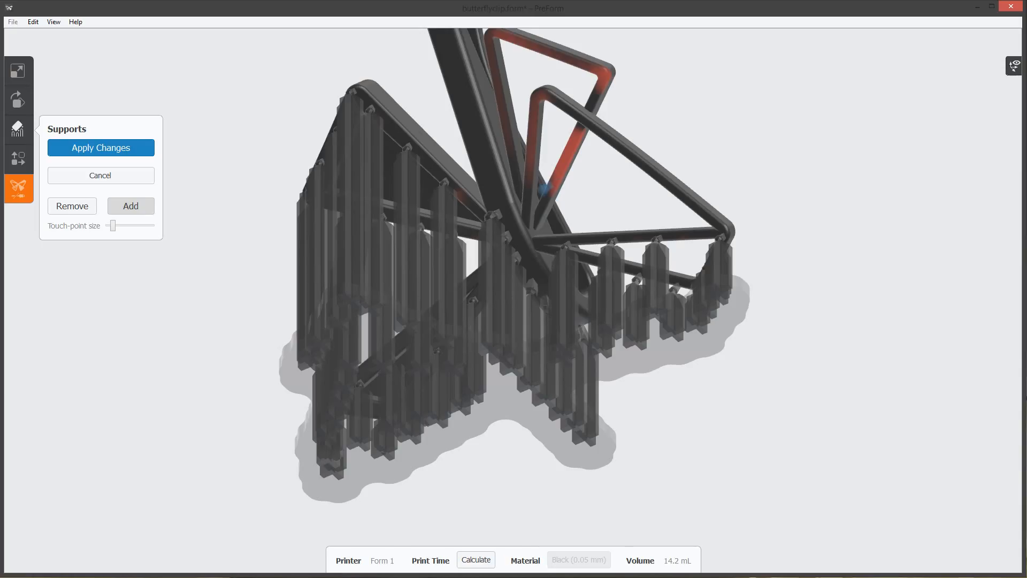
pyautogui.click(544, 188)
pyautogui.click(566, 152)
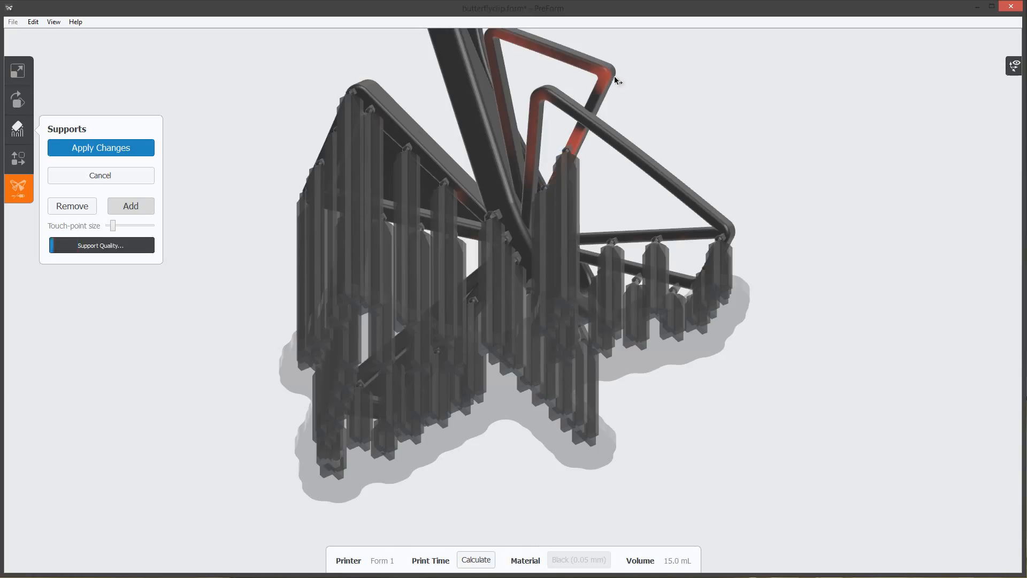
pyautogui.click(595, 81)
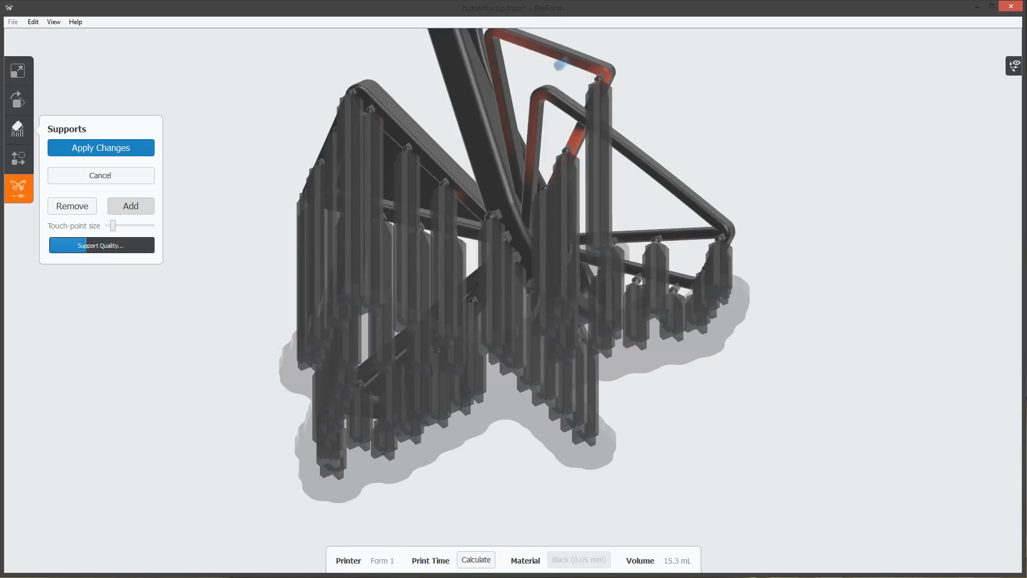
pyautogui.click(562, 64)
pyautogui.click(522, 49)
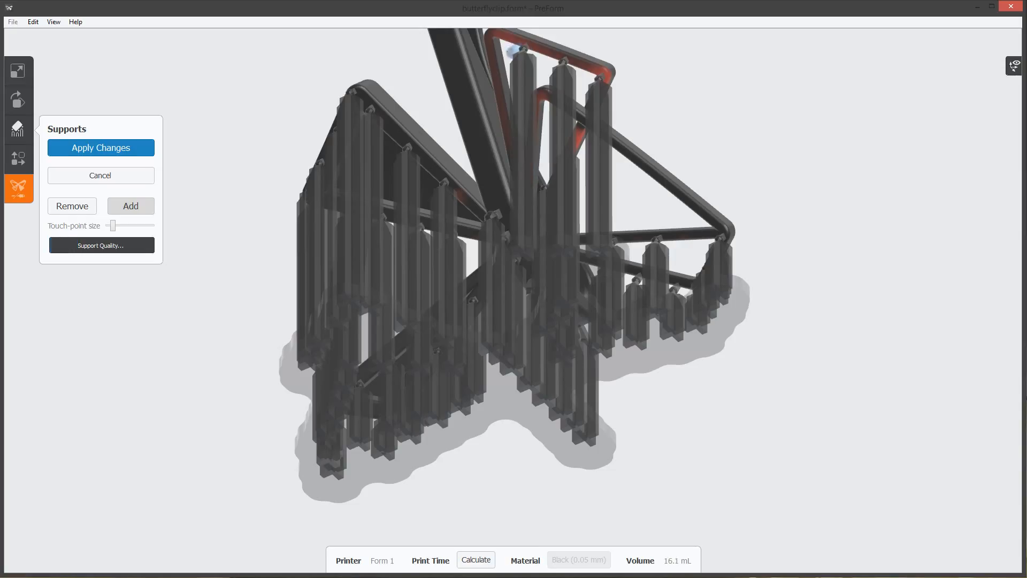
pyautogui.click(488, 54)
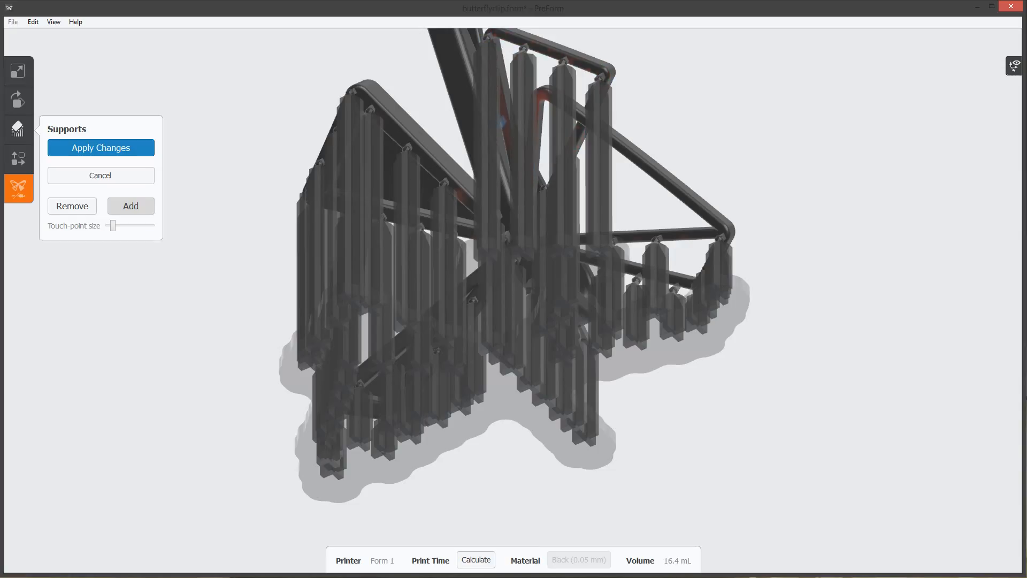
# Add supports at the red spots on the open-frame wings' inner bars and on the solid wing's edge near the clip body
pyautogui.click(505, 121)
pyautogui.click(541, 98)
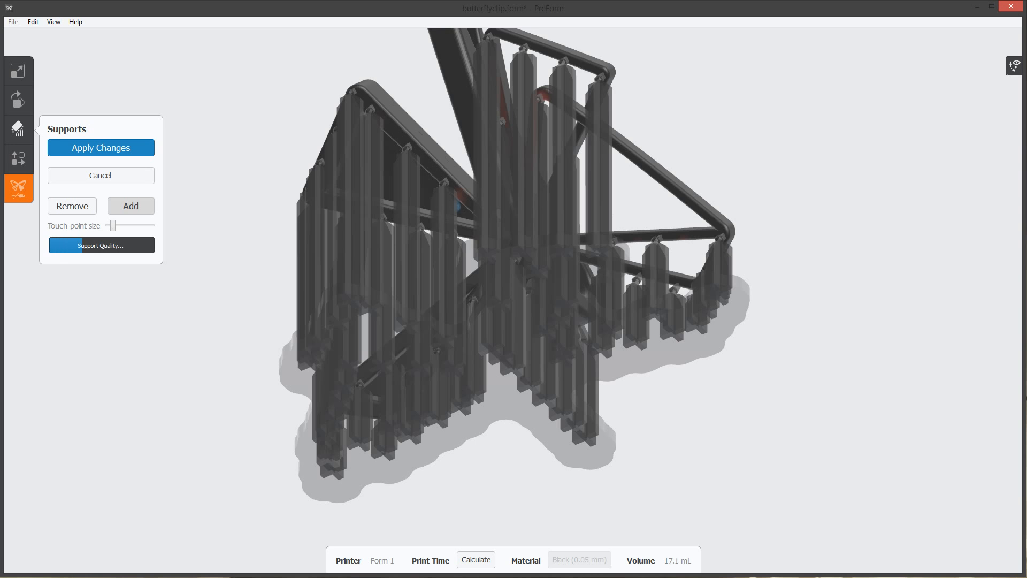
pyautogui.click(460, 203)
pyautogui.moveTo(461, 204); pyautogui.dragTo(560, 165, button='right')
pyautogui.click(578, 160)
pyautogui.click(549, 188)
# Add three supports inside the clip's open slot, bridging its two arms near the bend
pyautogui.moveTo(561, 252); pyautogui.dragTo(503, 145, button='middle')
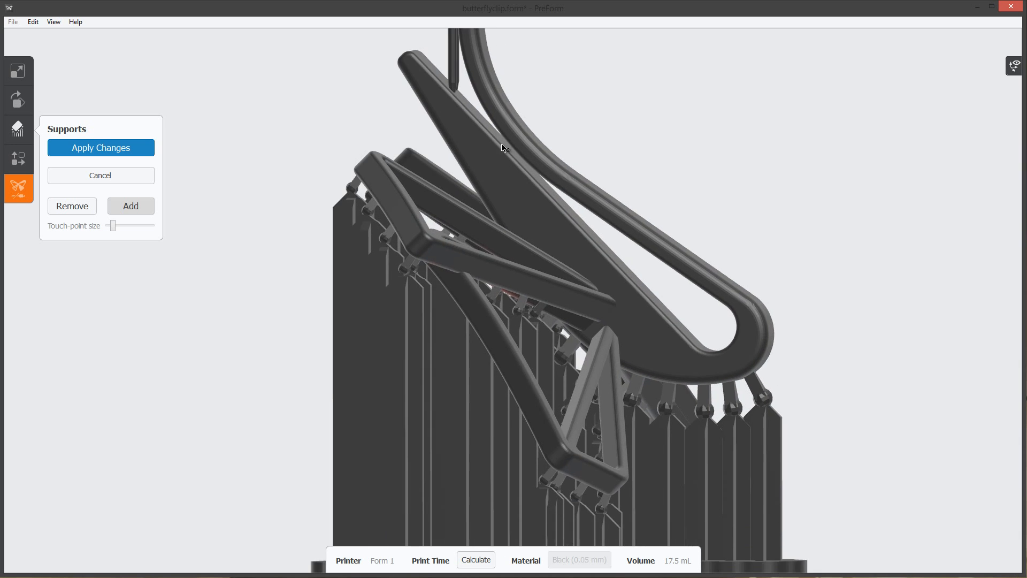
pyautogui.moveTo(503, 179); pyautogui.dragTo(466, 141, button='right')
pyautogui.moveTo(530, 217); pyautogui.dragTo(553, 216, button='right')
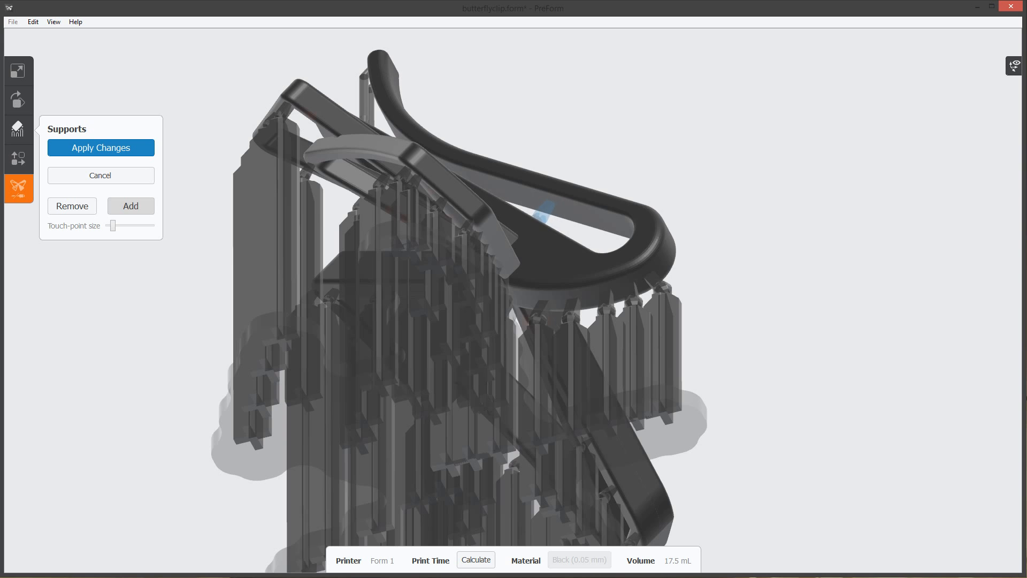
pyautogui.click(550, 205)
pyautogui.click(594, 217)
pyautogui.click(621, 225)
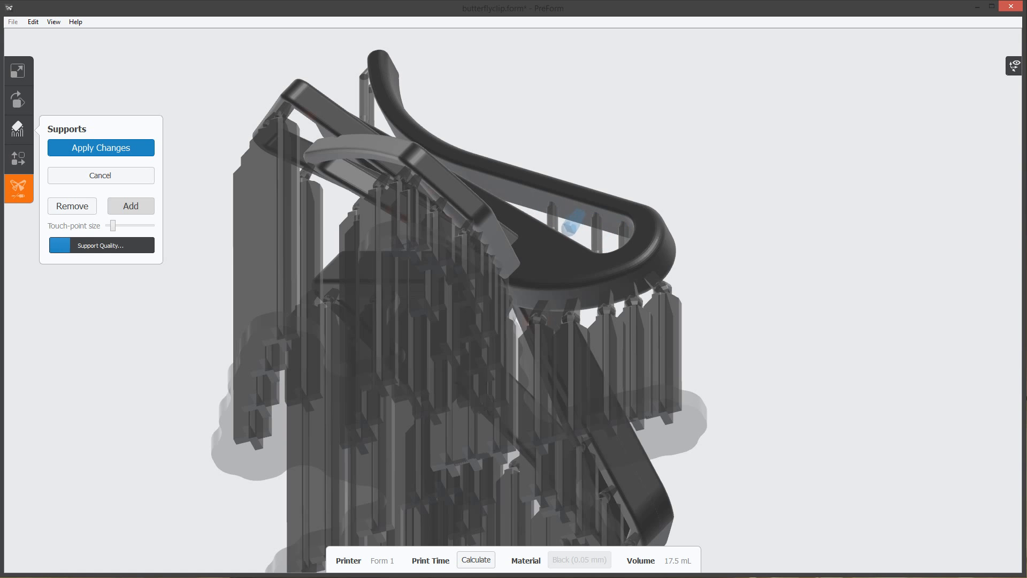
pyautogui.moveTo(572, 222); pyautogui.dragTo(448, 234, button='right')
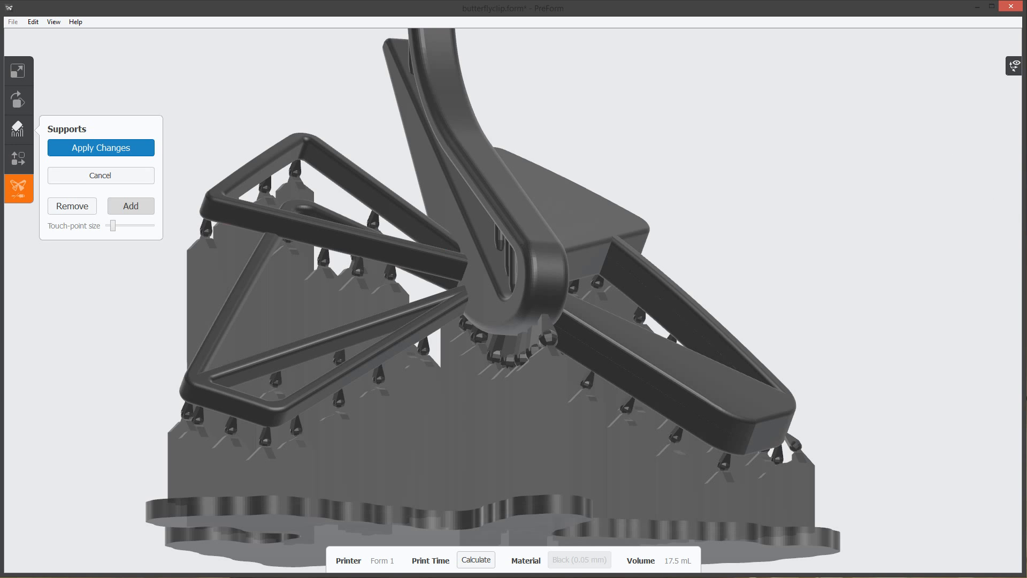
# Add three supports under the lower part of the clip's front arm, starting just above where the wings meet
pyautogui.moveTo(481, 214); pyautogui.dragTo(598, 248, button='right')
pyautogui.scroll(-4, 555, 222)
pyautogui.moveTo(555, 222); pyautogui.dragTo(551, 246, button='right')
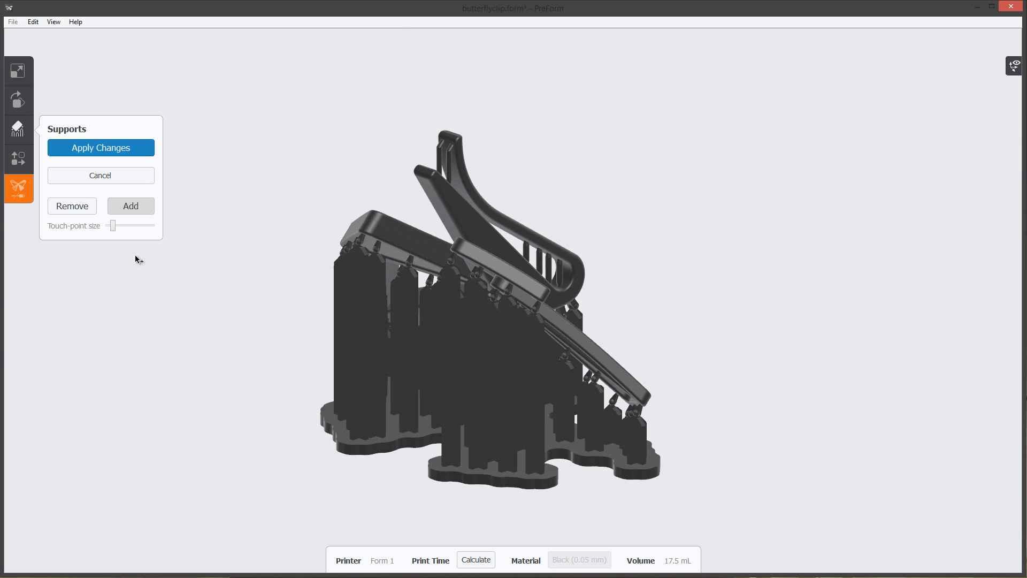
pyautogui.moveTo(539, 266); pyautogui.dragTo(580, 321, button='right')
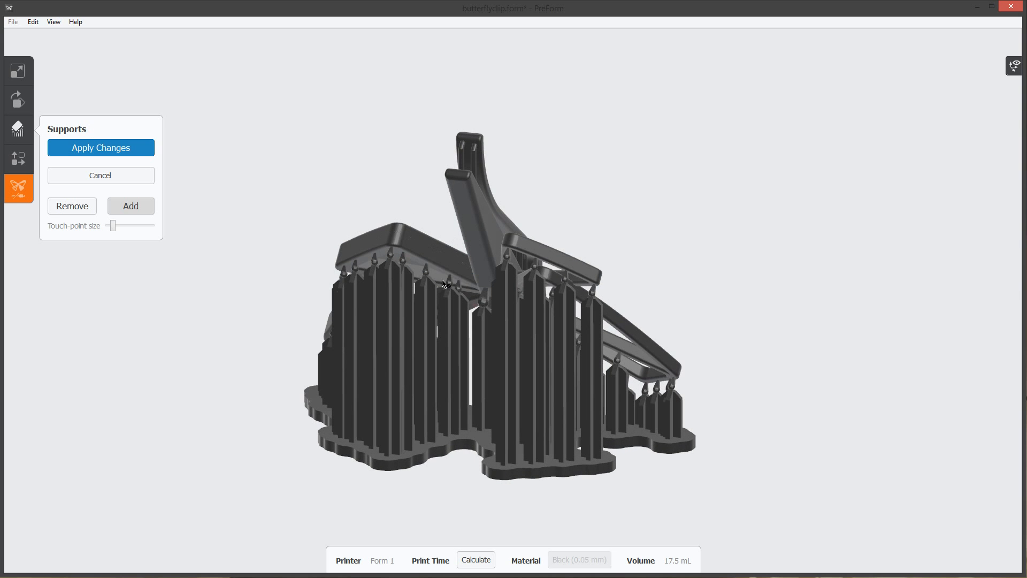
pyautogui.moveTo(492, 328); pyautogui.dragTo(505, 261, button='right')
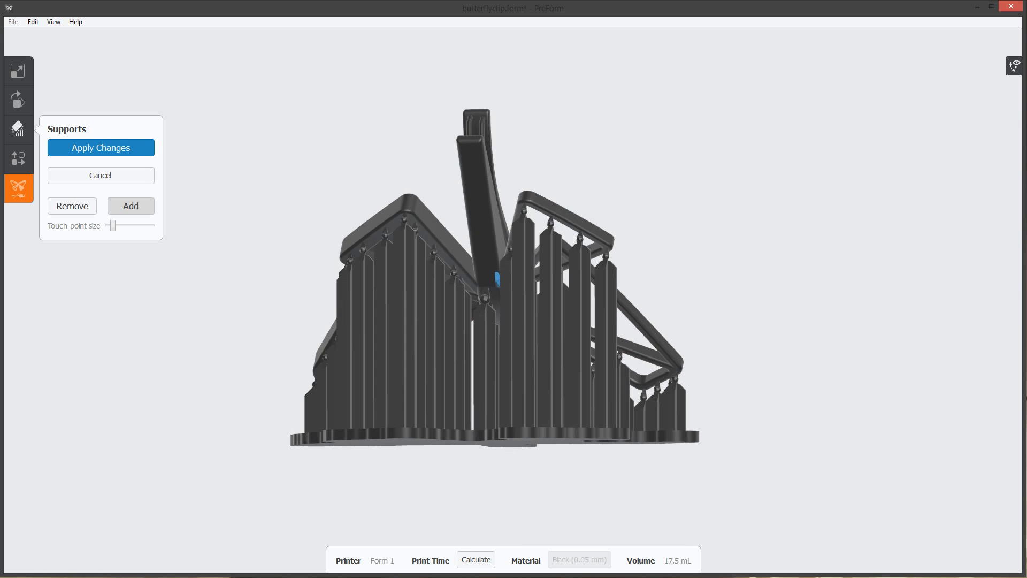
pyautogui.click(488, 268)
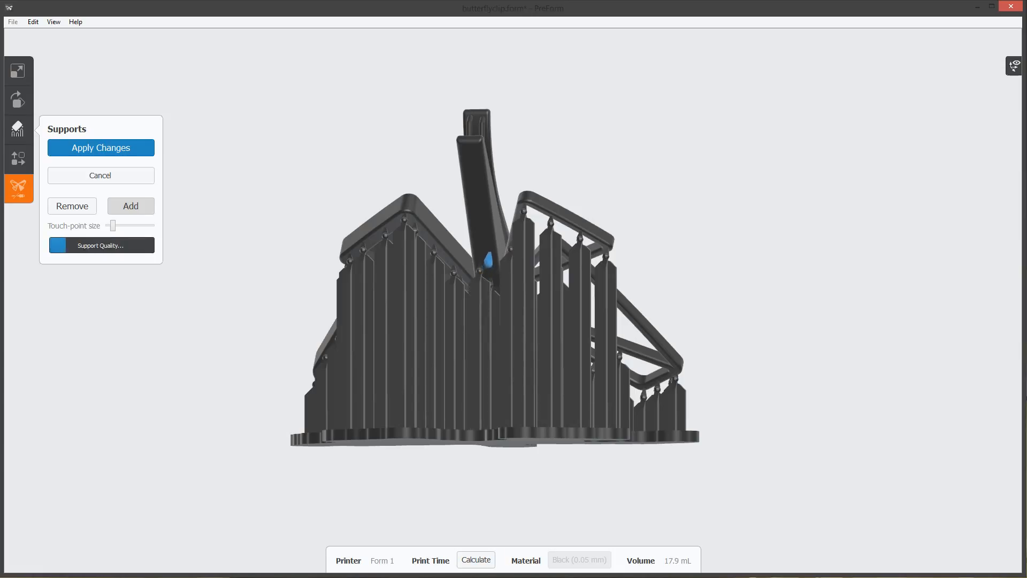
pyautogui.click(480, 249)
pyautogui.click(481, 230)
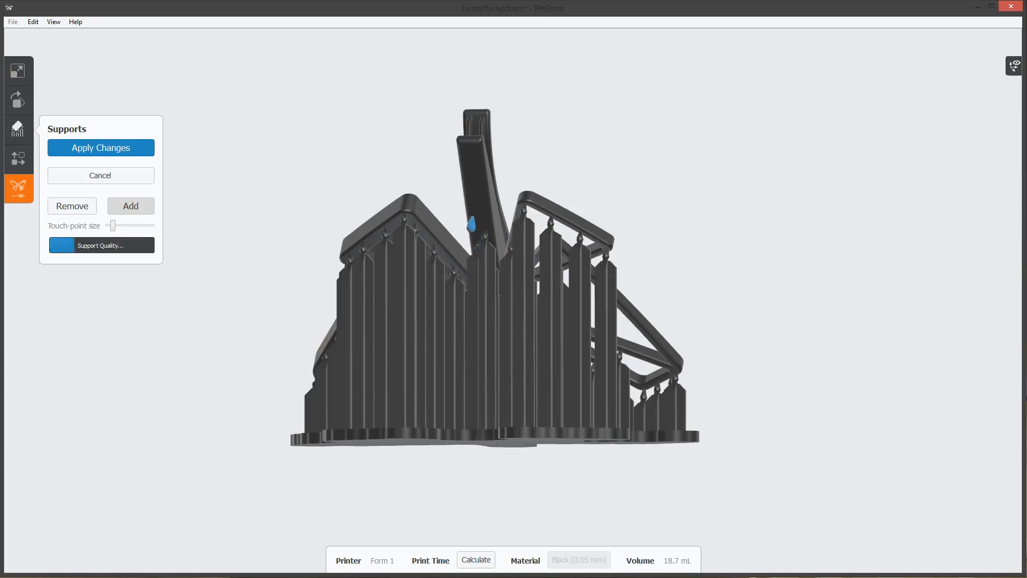
# Add six staggered supports up the rest of the clip's front arm toward its tip
pyautogui.click(475, 214)
pyautogui.click(473, 199)
pyautogui.click(468, 192)
pyautogui.click(480, 180)
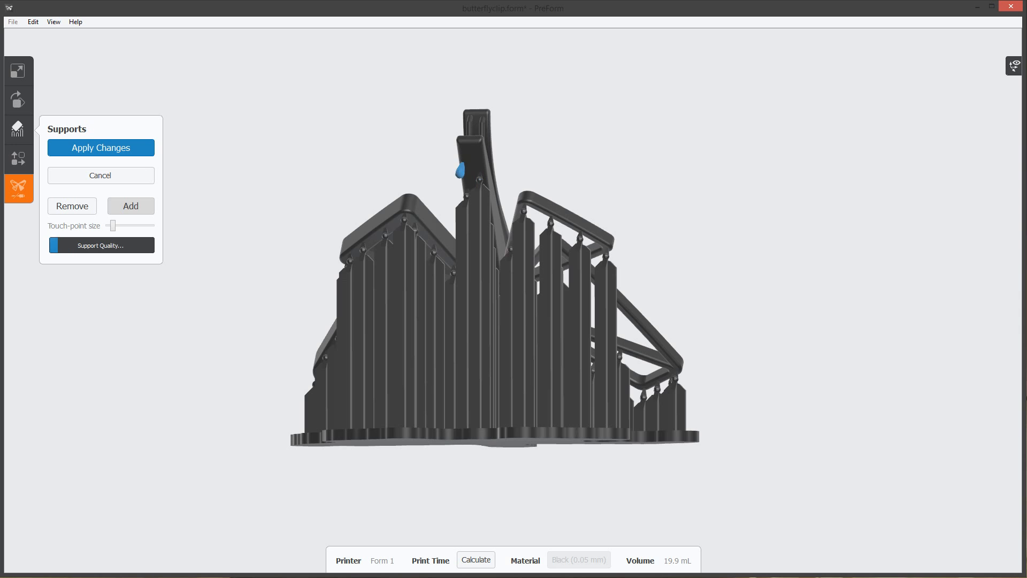
pyautogui.click(461, 170)
pyautogui.click(472, 162)
# Add another support beneath the upper solid wing's inner edge, between its top corner and the clip body
pyautogui.moveTo(601, 163); pyautogui.dragTo(527, 293, button='right')
pyautogui.scroll(3, 499, 310)
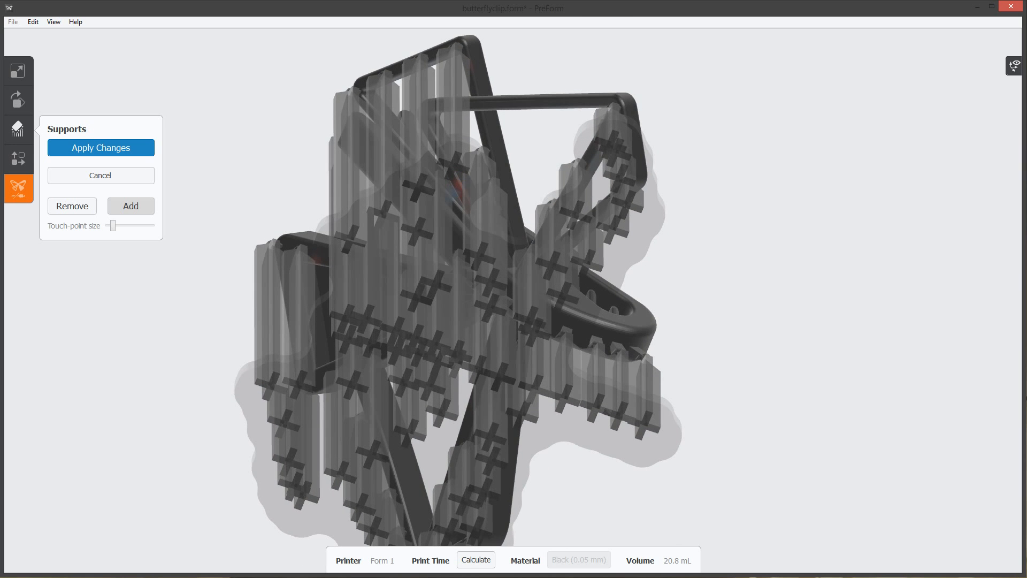
pyautogui.moveTo(483, 192); pyautogui.dragTo(508, 229, button='right')
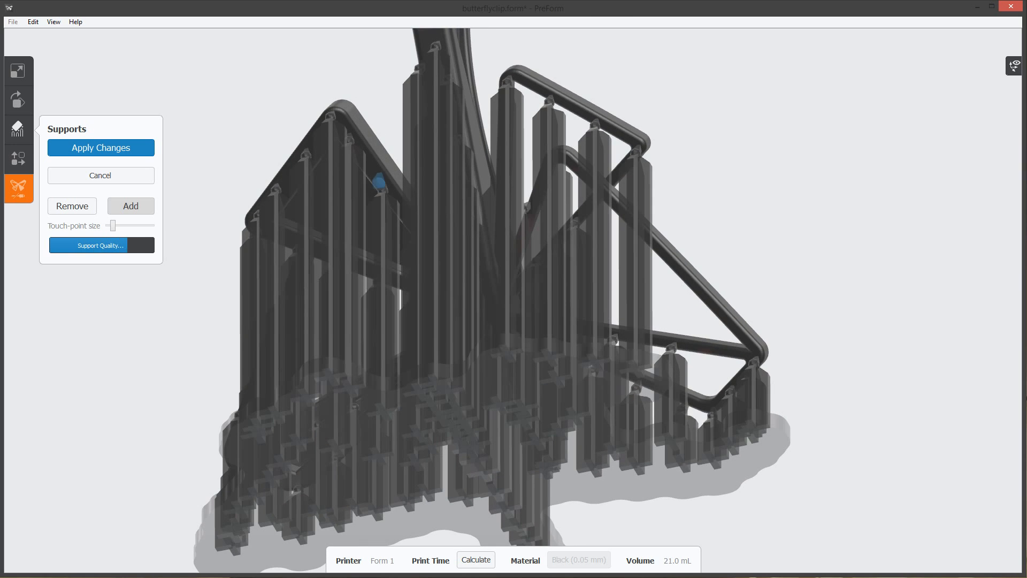
pyautogui.click(370, 175)
pyautogui.moveTo(471, 201)
pyautogui.mouseDown(button='right')
pyautogui.moveTo(550, 355)
pyautogui.moveTo(474, 204)
pyautogui.mouseUp(button='right')
pyautogui.scroll(-3, 481, 222)
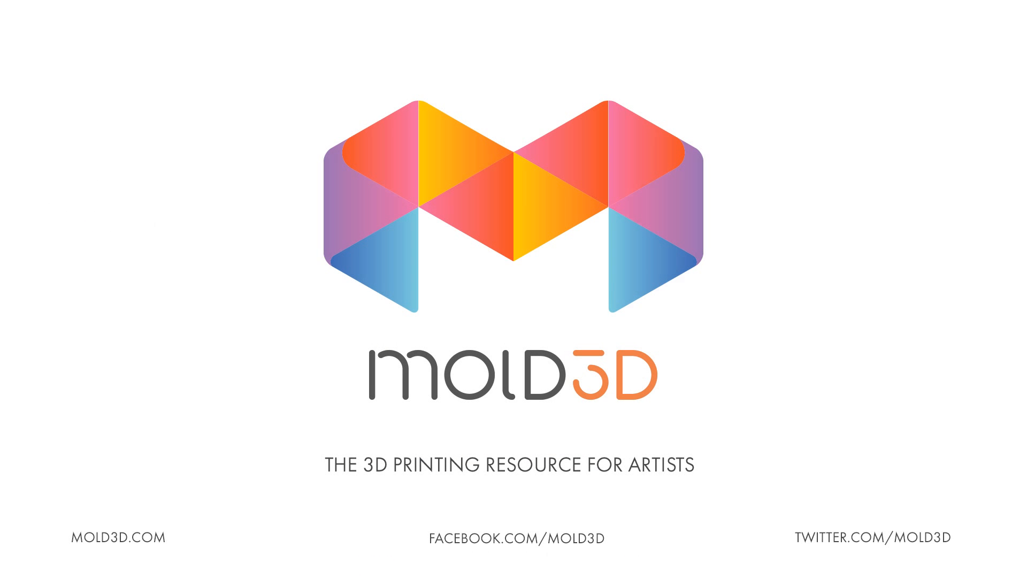